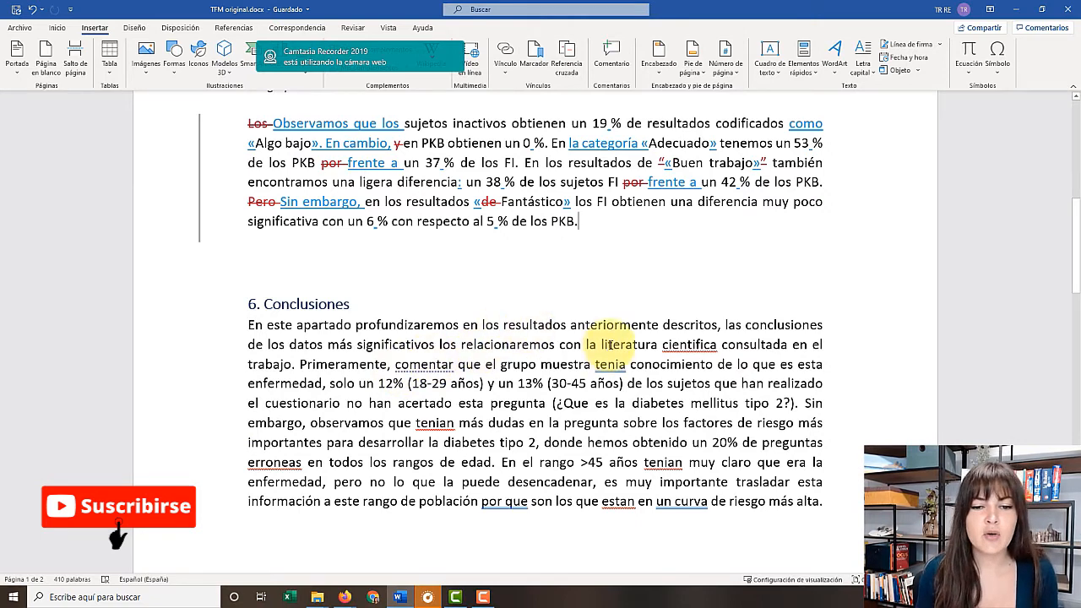
In the opening sentence of Conclusiones, move "descritos" before "anteriormente", end it with a period, and begin a new sentence with "Las"
{"action": "left_click", "coordinate": [572, 326]}
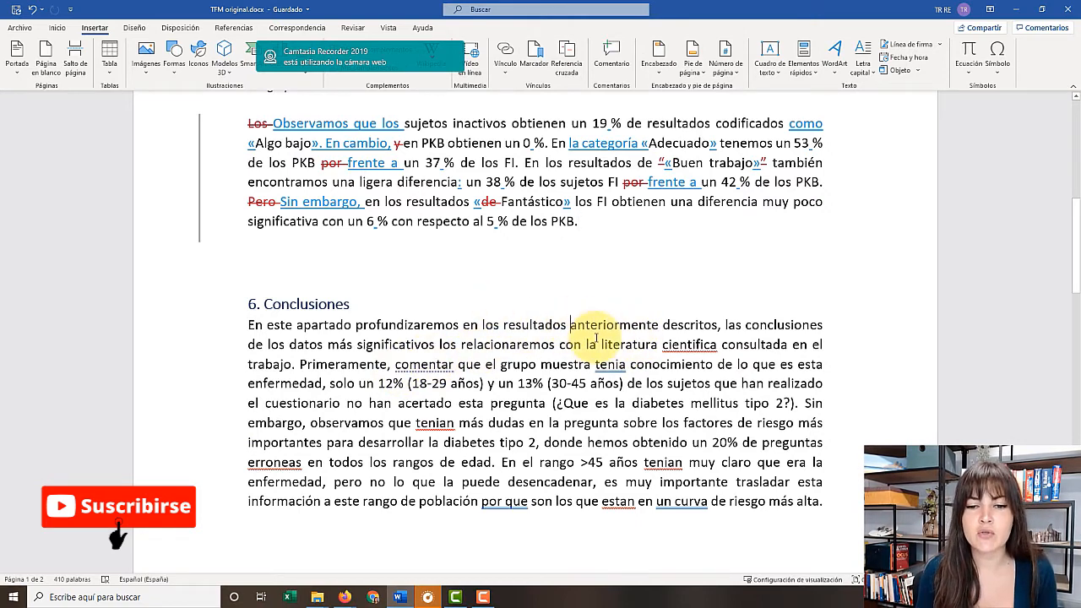
{"action": "type", "text": "descritos "}
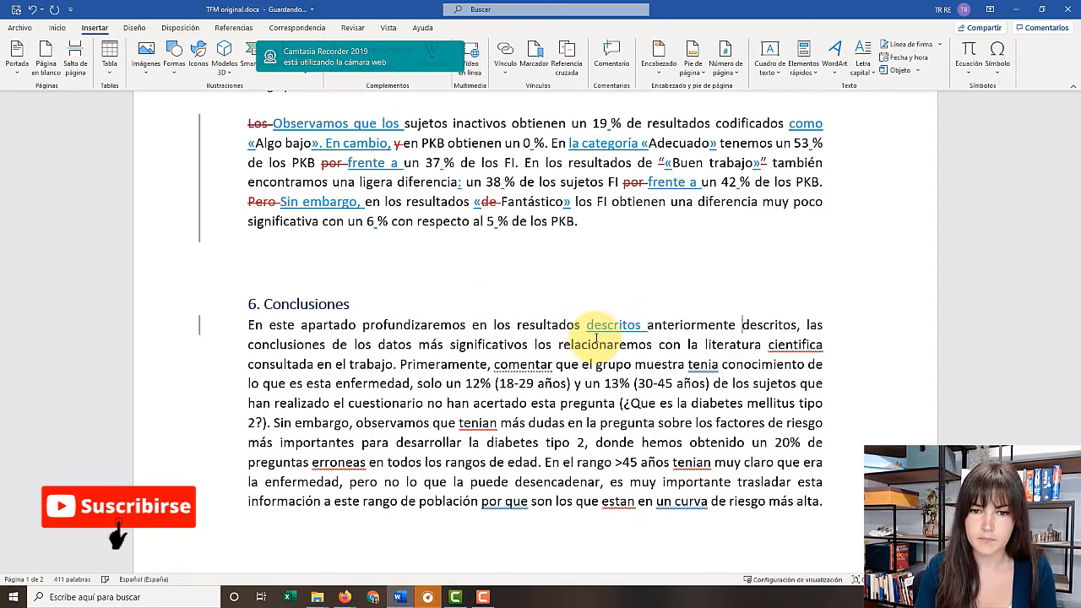
{"action": "type", "text": "."}
{"action": "key", "text": "ctrl+shift+Right"}
{"action": "key", "text": "ctrl+shift+Right"}
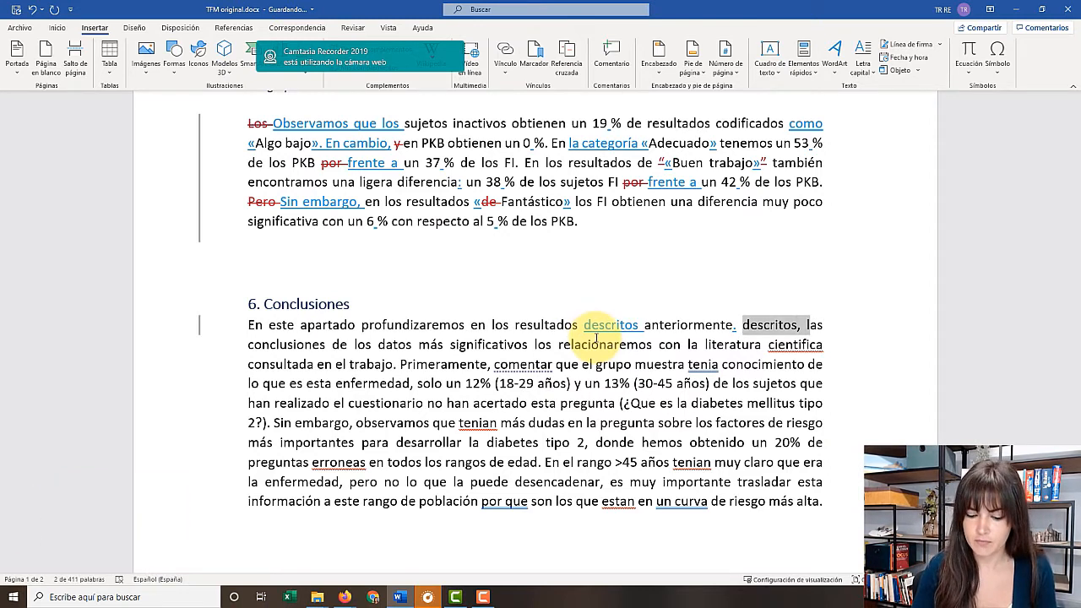
{"action": "type", "text": "L"}
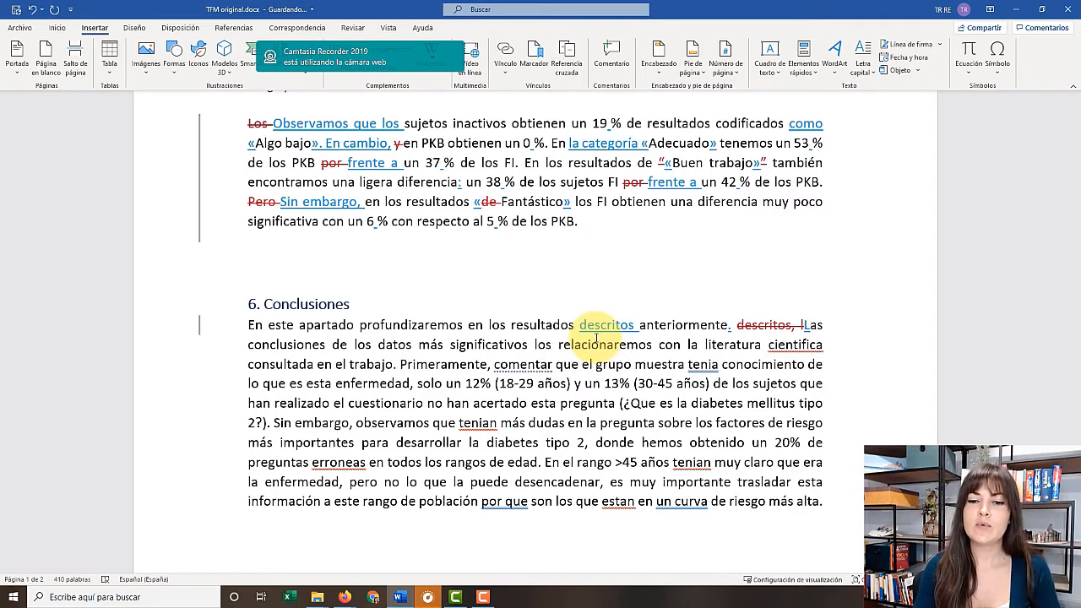
Reword the second sentence of Conclusiones to begin with "Relacionaremos las" and delete "los relacionaremos" after "significativos"
{"action": "left_click", "coordinate": [809, 323]}
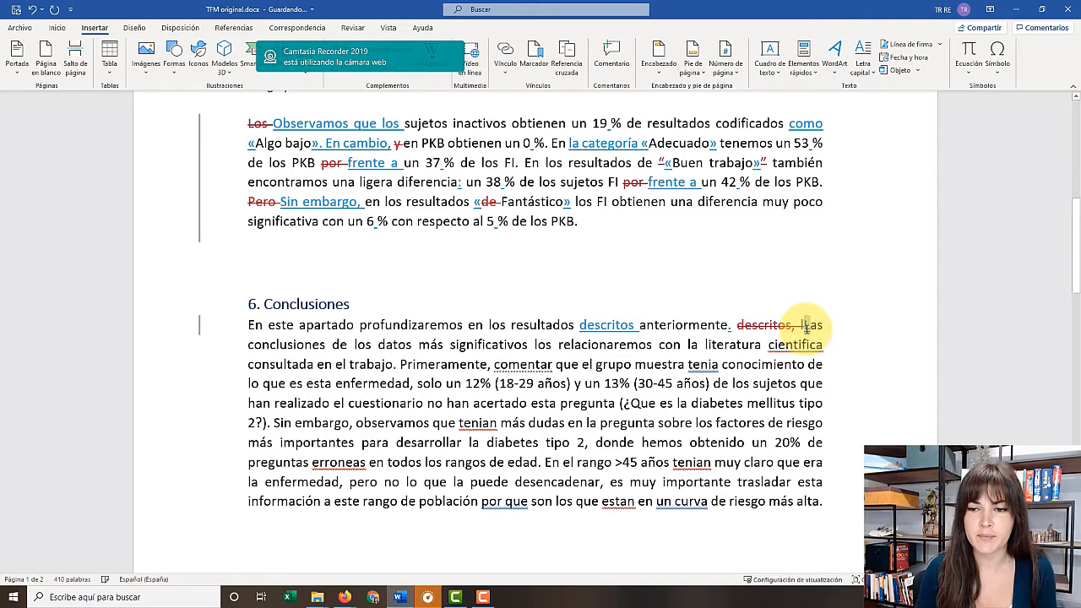
{"action": "type", "text": "Relacionaremos con la"}
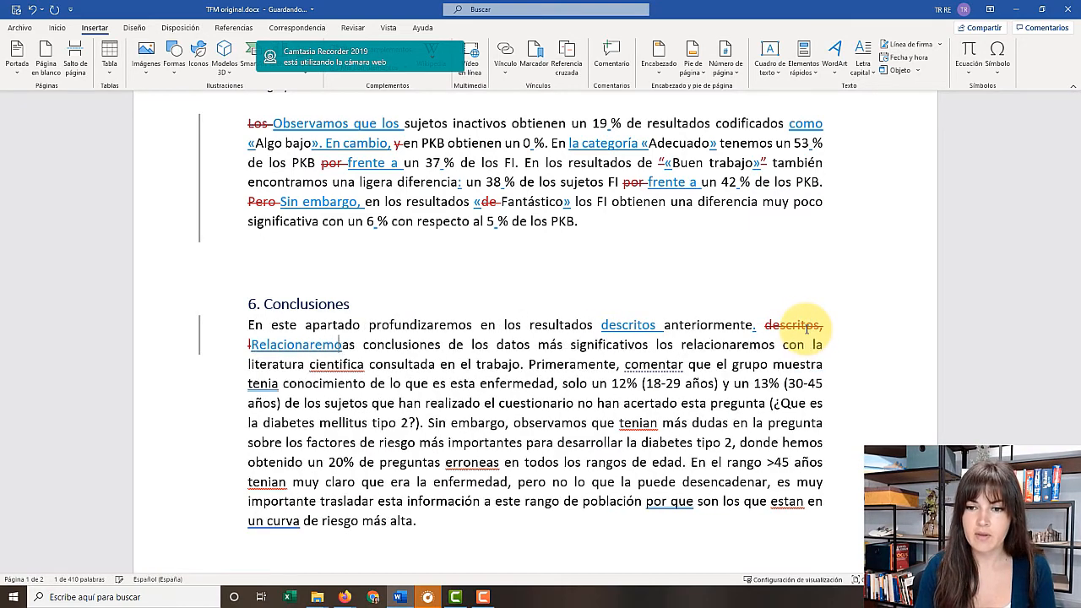
{"action": "key", "text": "ctrl+Right"}
{"action": "key", "text": "ctrl+Right"}
{"action": "key", "text": "ctrl+Right"}
{"action": "key", "text": "ctrl+Right"}
{"action": "key", "text": "ctrl+Right"}
{"action": "key", "text": "ctrl+Right"}
{"action": "key", "text": "ctrl+Right"}
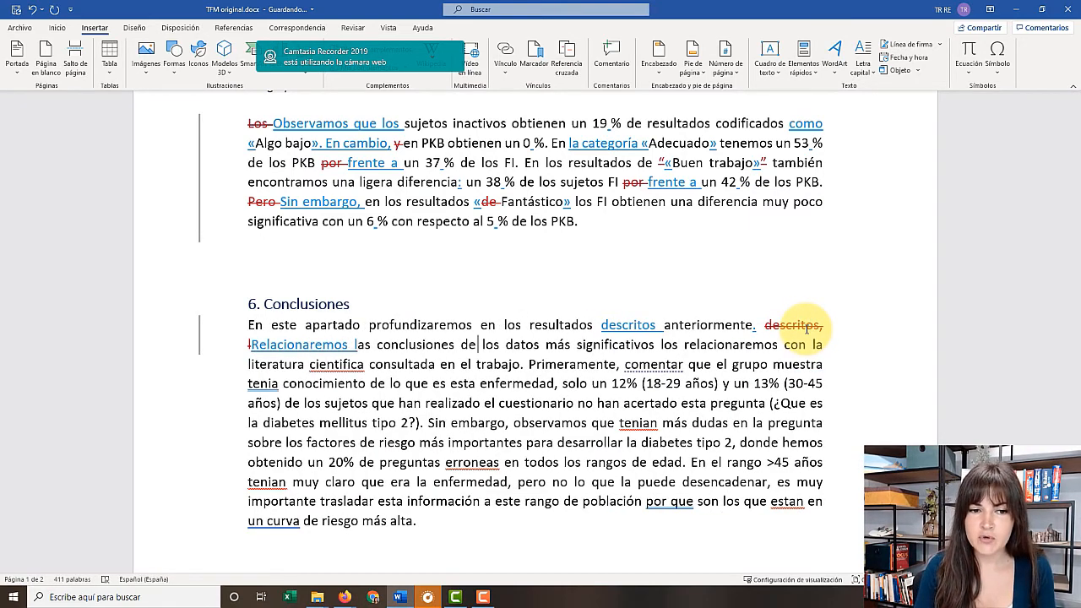
{"action": "key", "text": "ctrl+shift+Right"}
{"action": "key", "text": "ctrl+shift+Right"}
{"action": "key", "text": "ctrl+shift+Right"}
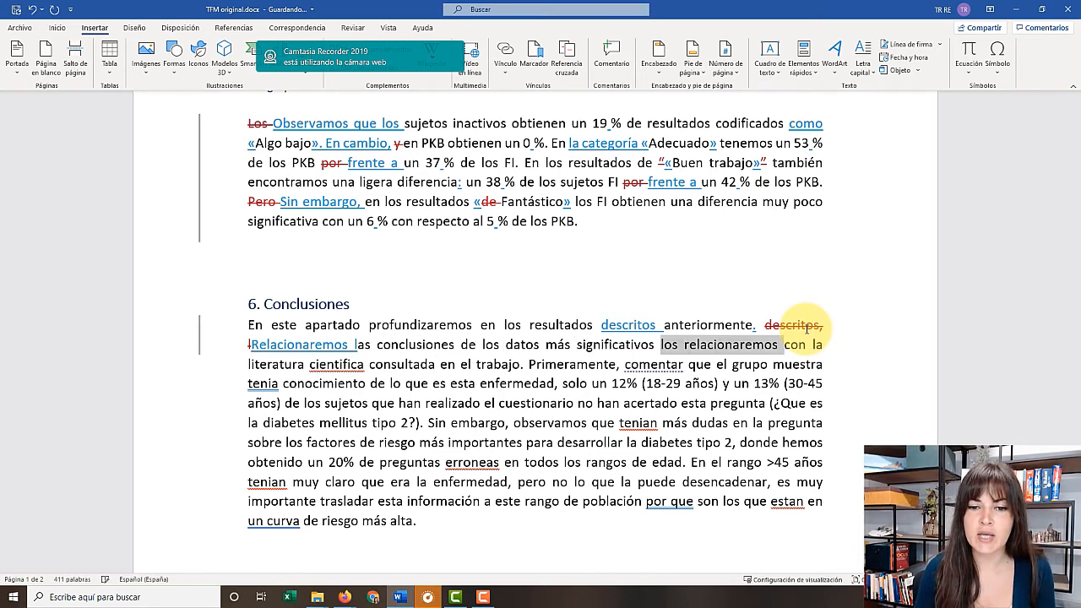
{"action": "key", "text": "ctrl+shift+Left"}
{"action": "key", "text": "Delete"}
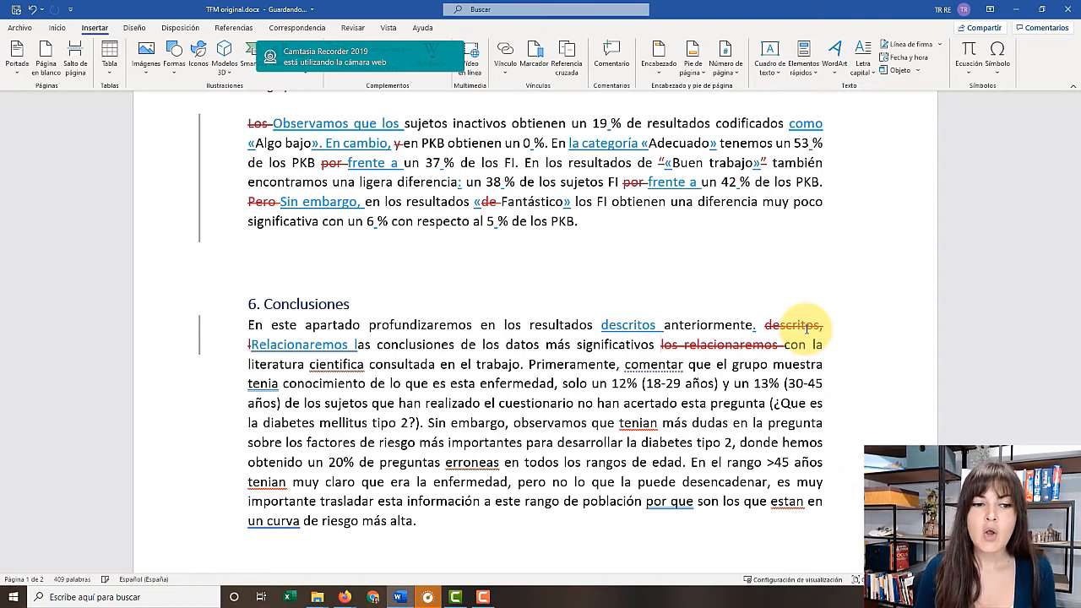
Replace the unaccented "cientifica" after "literatura" with "científica"
{"action": "double_click", "coordinate": [342, 364]}
{"action": "type", "text": "científica"}
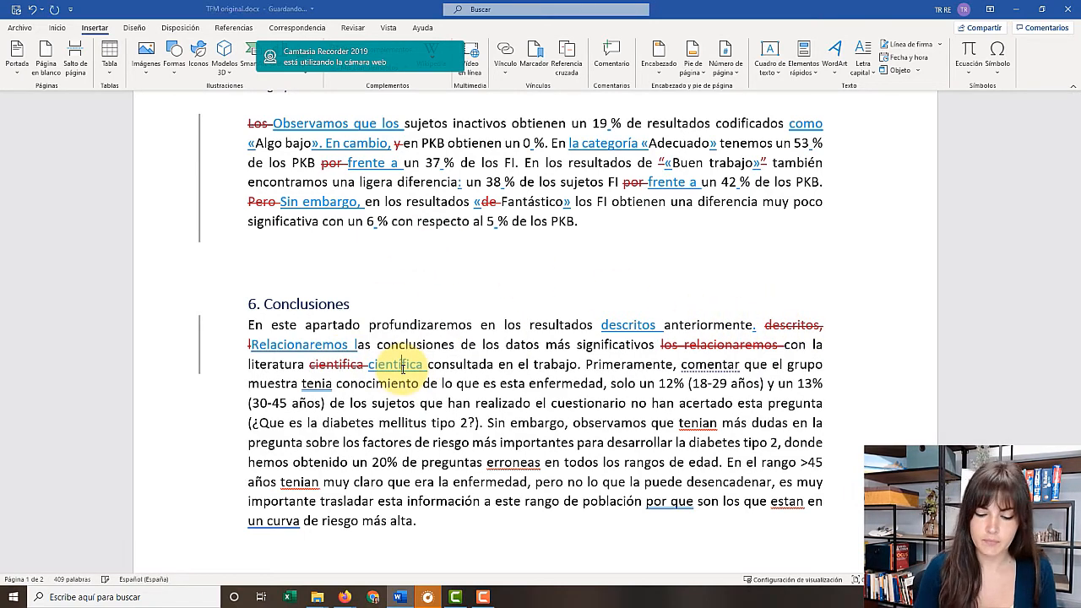
{"action": "key", "text": "Right"}
{"action": "key", "text": "Right"}
{"action": "key", "text": "Right"}
{"action": "key", "text": "Right"}
{"action": "key", "text": "Right"}
{"action": "key", "text": "Right"}
{"action": "key", "text": "Right"}
{"action": "key", "text": "Right"}
{"action": "key", "text": "Right"}
{"action": "key", "text": "Right"}
{"action": "key", "text": "Right"}
{"action": "key", "text": "Right"}
{"action": "key", "text": "Right"}
{"action": "key", "text": "Right"}
{"action": "key", "text": "Right"}
{"action": "key", "text": "Right"}
{"action": "key", "text": "Right"}
{"action": "key", "text": "Right"}
{"action": "key", "text": "Right"}
{"action": "key", "text": "Right"}
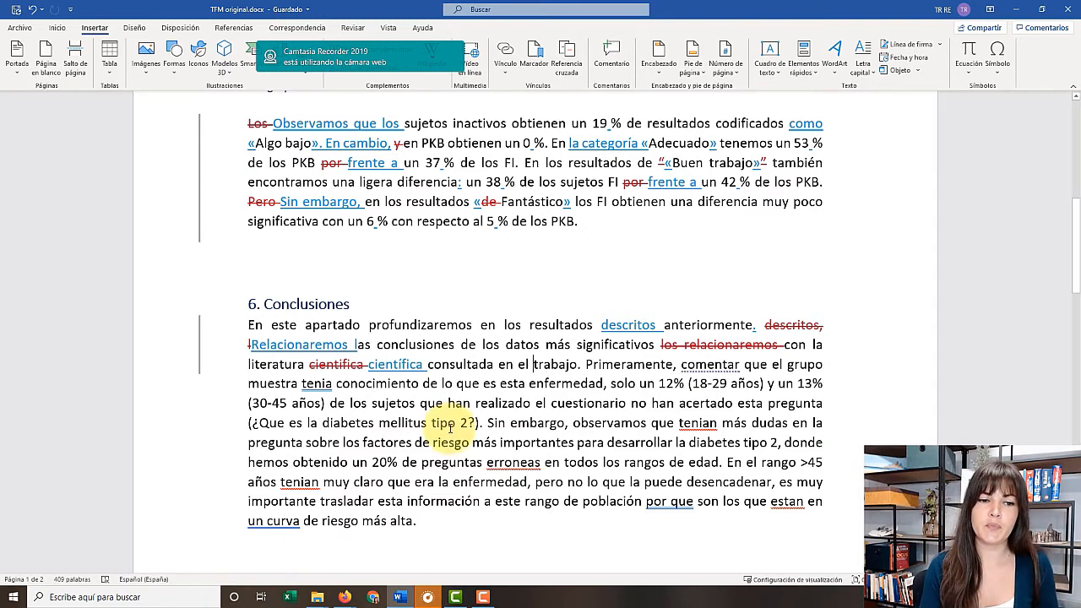
Introduce the second sentence of Conclusiones with "En particular," and make "relacionaremos" lowercase
{"action": "left_click_drag", "start_coordinate": [252, 344], "coordinate": [260, 346]}
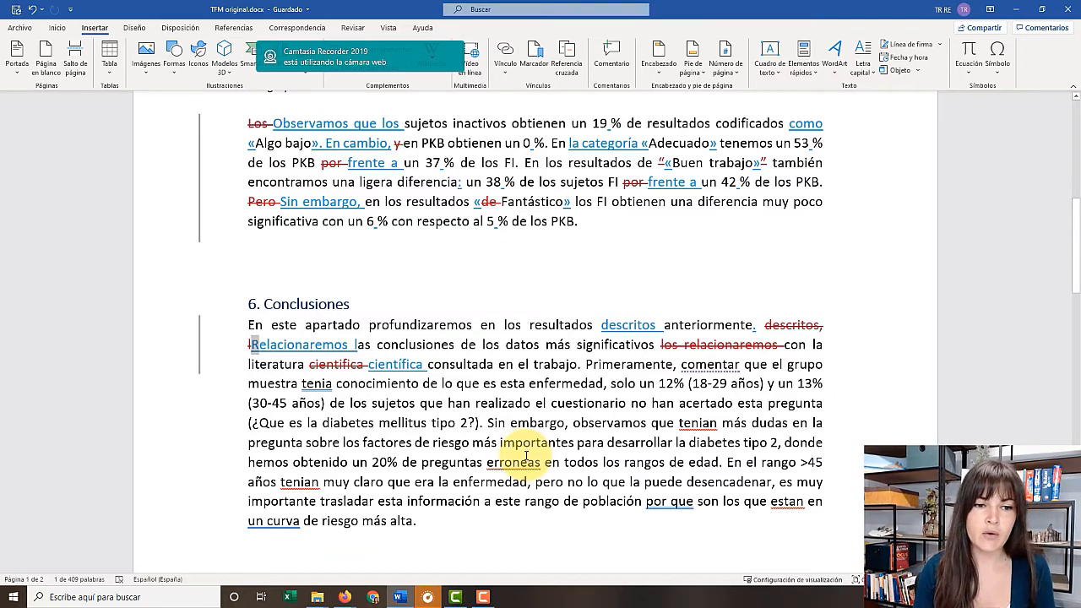
{"action": "type", "text": "En particul"}
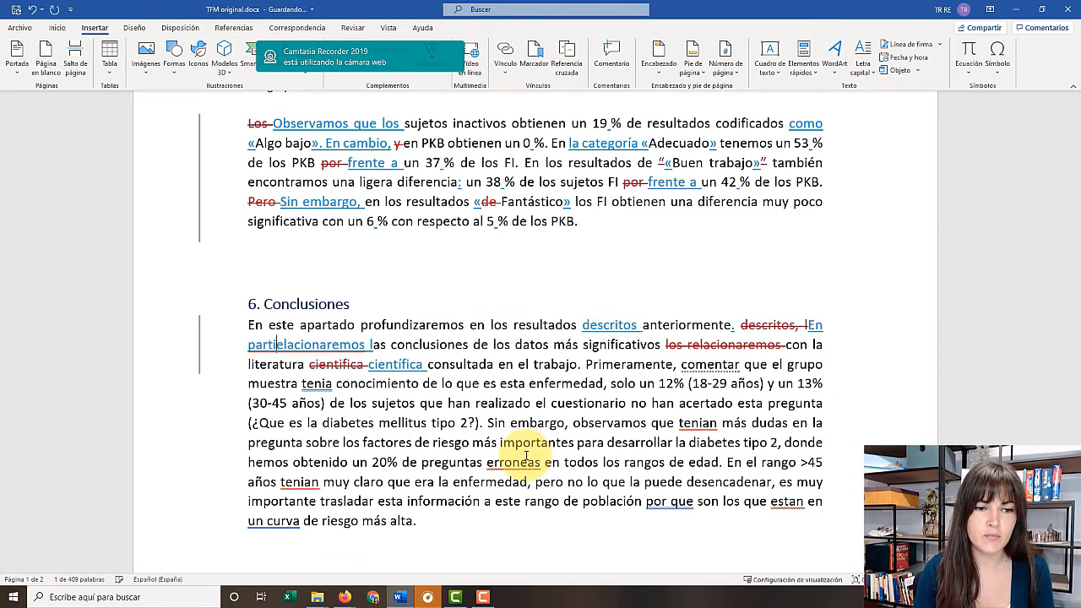
{"action": "type", "text": "ar, r"}
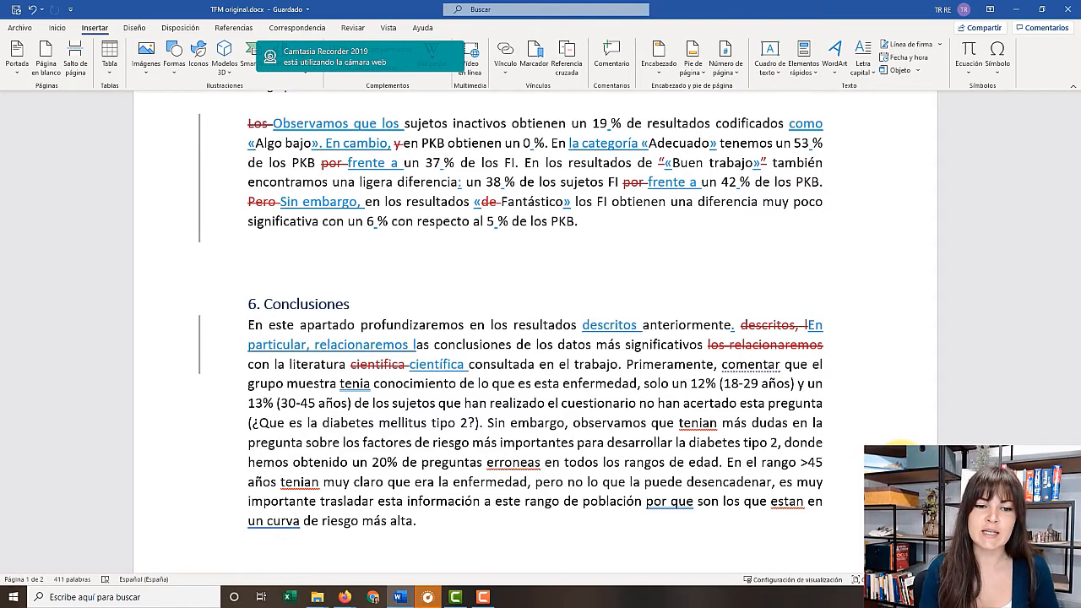
Compare the spellings of "Findrisc" in the Test de findrisc heading and in the paragraph beneath it
{"action": "scroll", "coordinate": [541, 338], "scroll_direction": "up", "scroll_amount": 3}
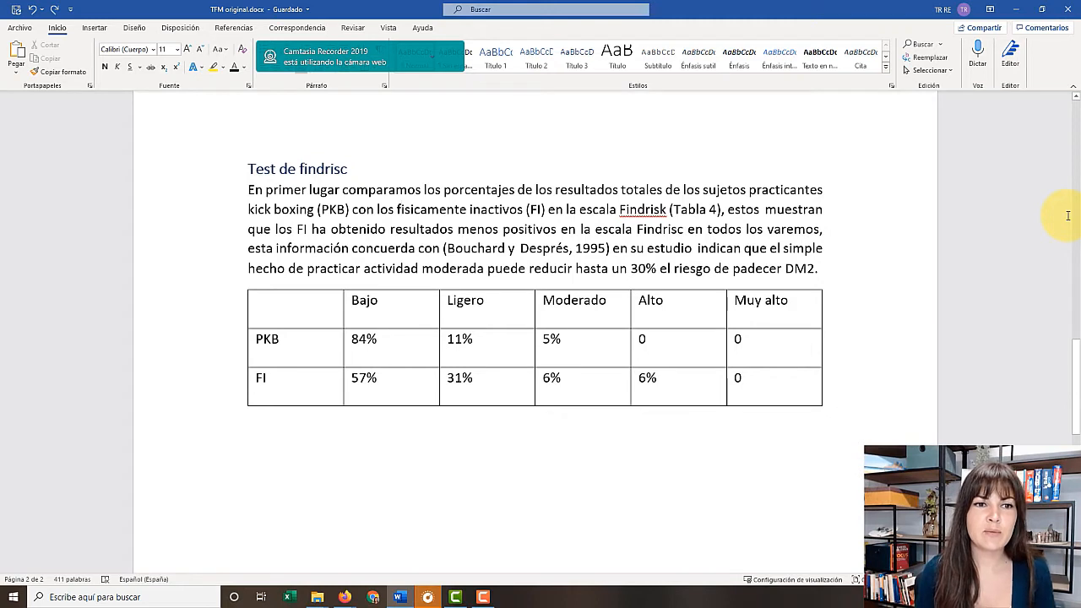
{"action": "left_click", "coordinate": [324, 169]}
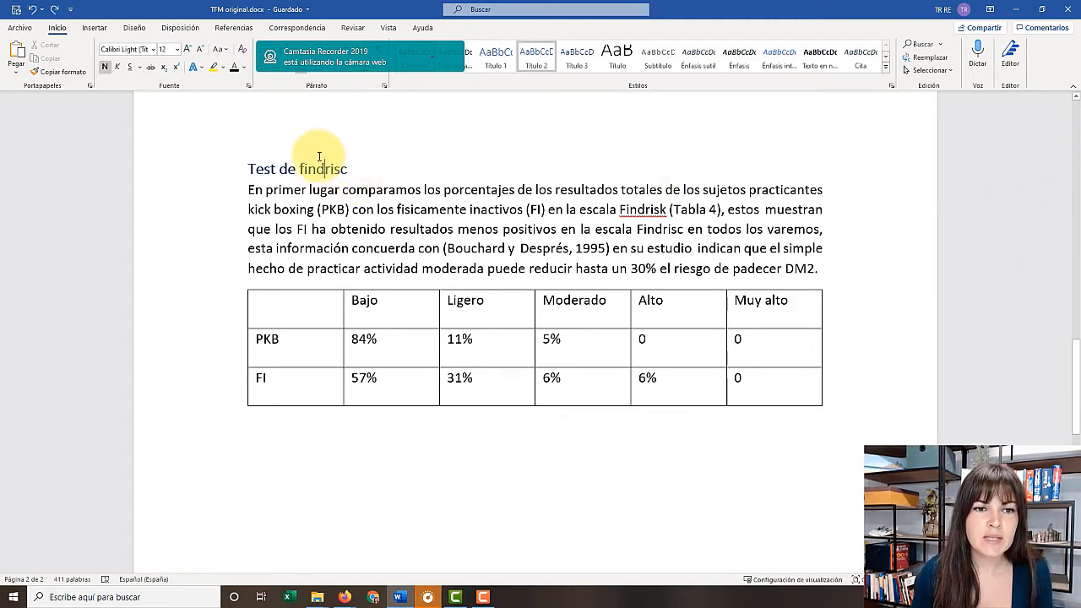
{"action": "double_click", "coordinate": [331, 168]}
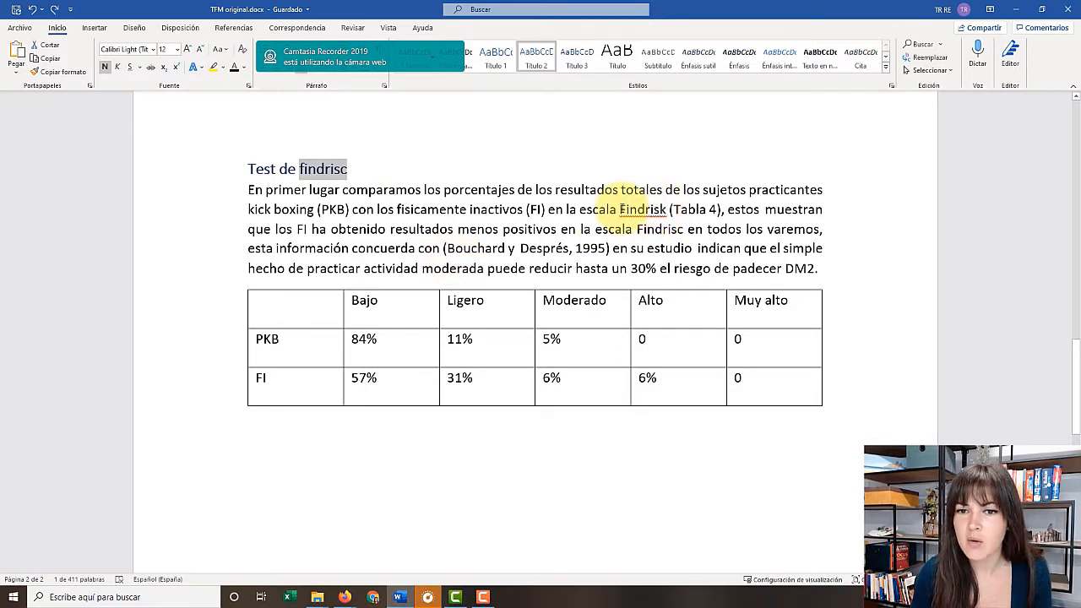
{"action": "left_click_drag", "start_coordinate": [621, 209], "coordinate": [670, 211]}
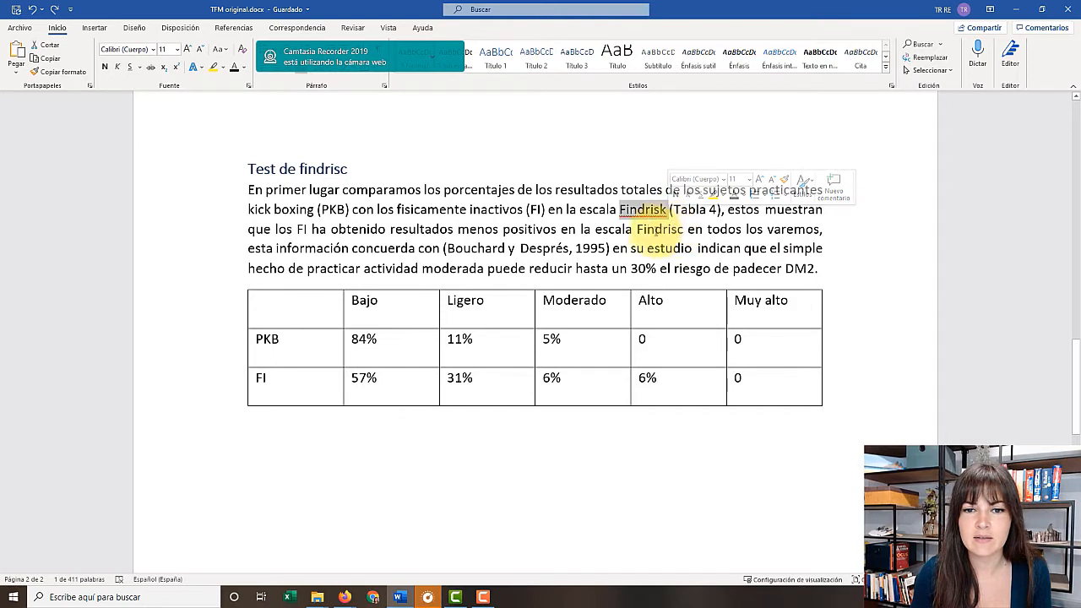
{"action": "left_click_drag", "start_coordinate": [637, 230], "coordinate": [678, 230]}
{"action": "key", "text": "ctrl+c"}
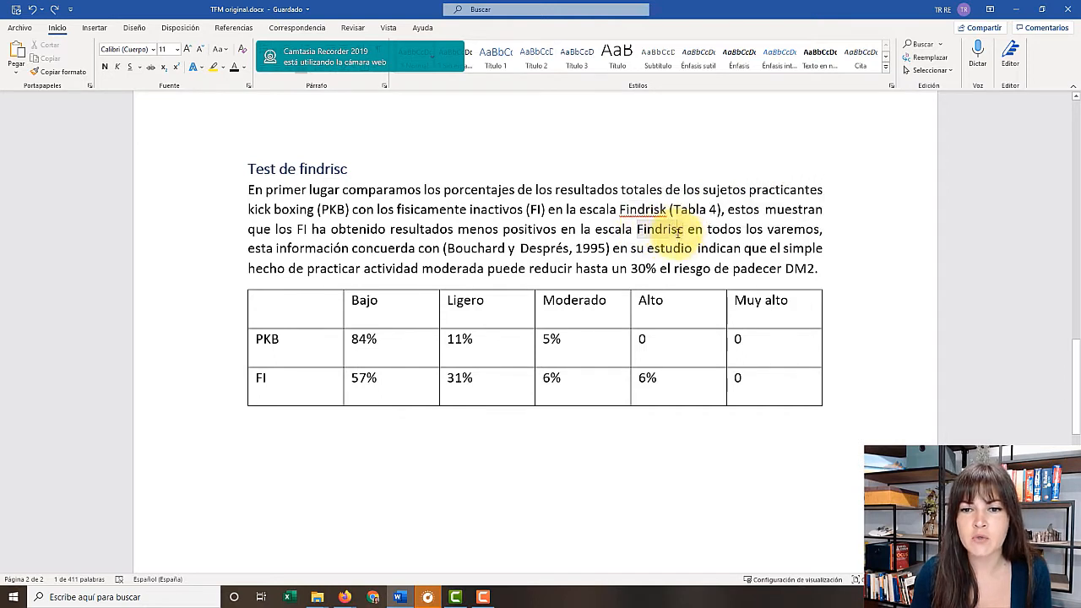
{"action": "left_click", "coordinate": [925, 268]}
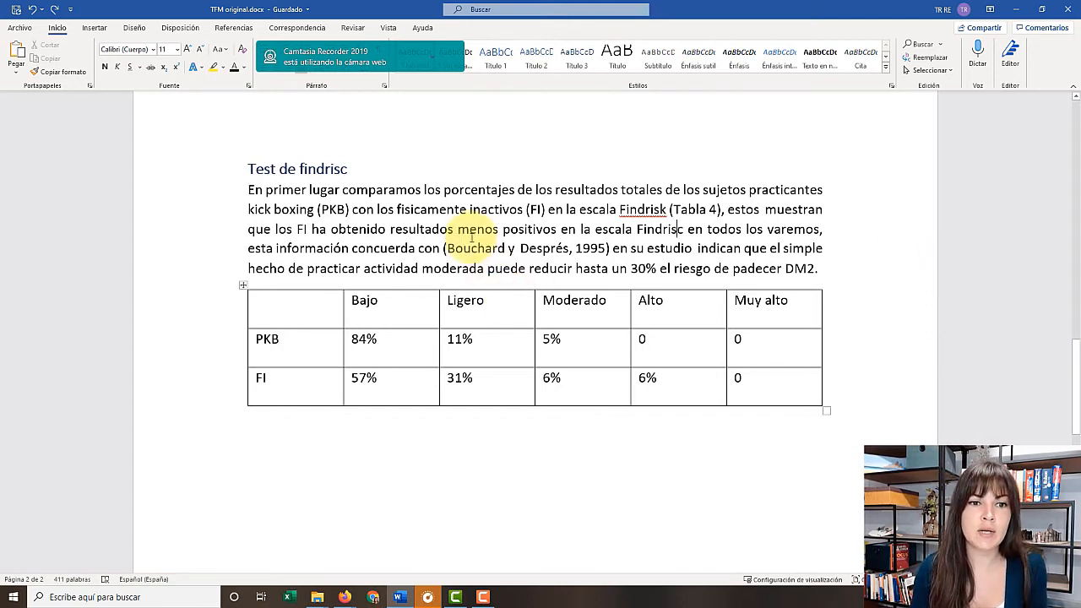
Switch to Firefox and search Google for "qué es test findrisc acrónimo"
{"action": "mouse_move", "coordinate": [344, 594]}
{"action": "left_click", "coordinate": [386, 550]}
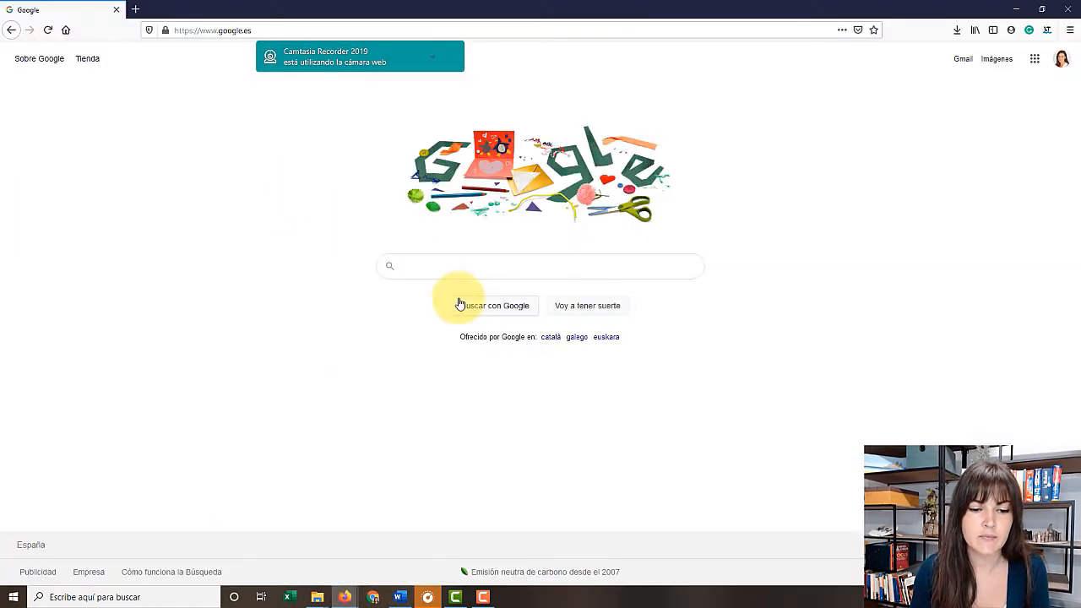
{"action": "left_click", "coordinate": [431, 268]}
{"action": "type", "text": "qu"}
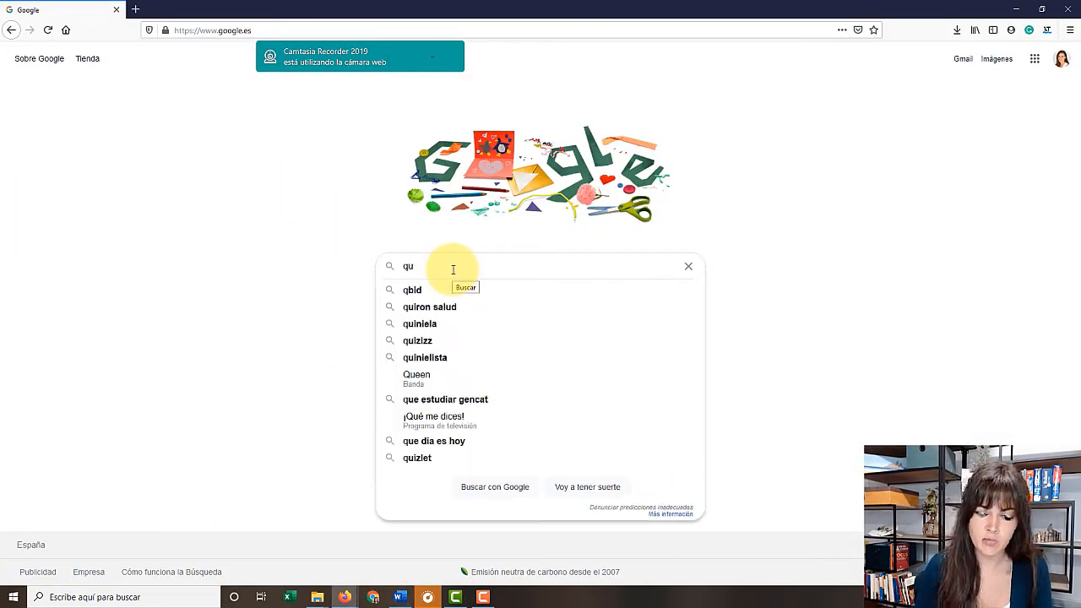
{"action": "type", "text": "é es test fin"}
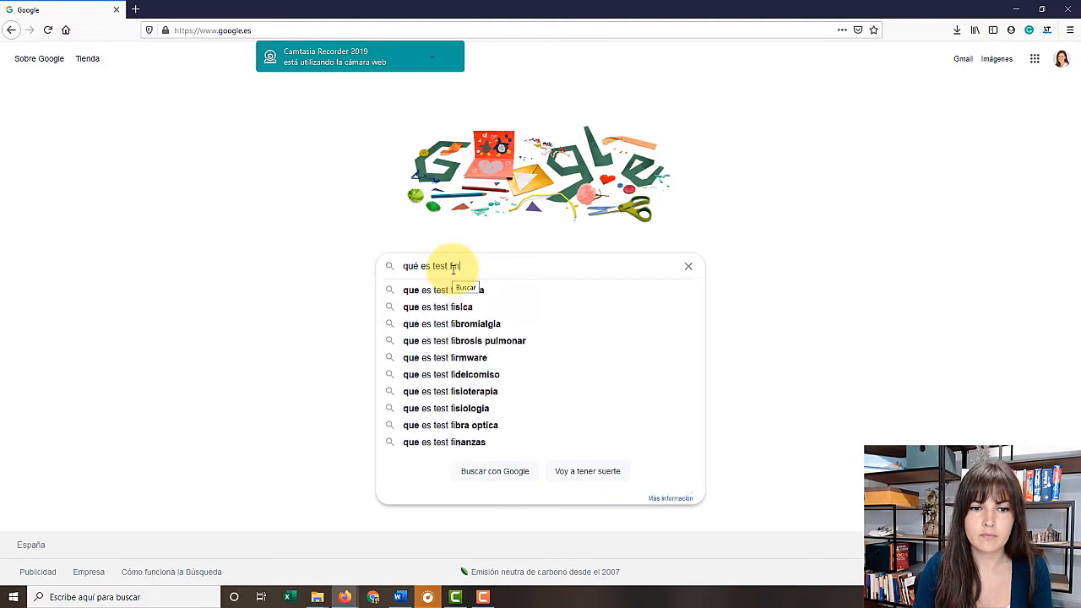
{"action": "type", "text": "drisc acrónimo"}
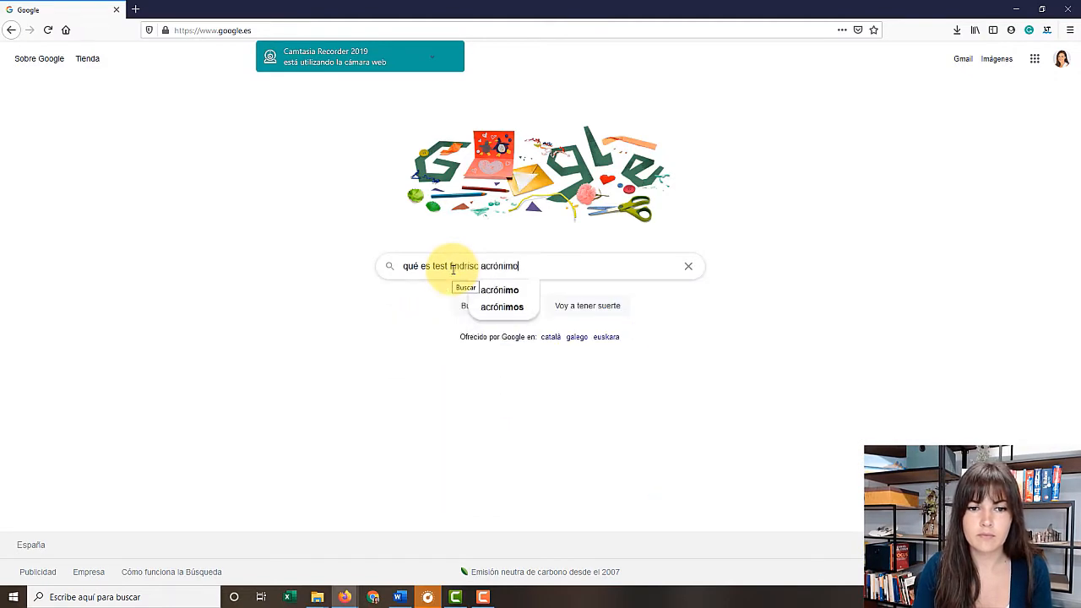
{"action": "key", "text": "Return"}
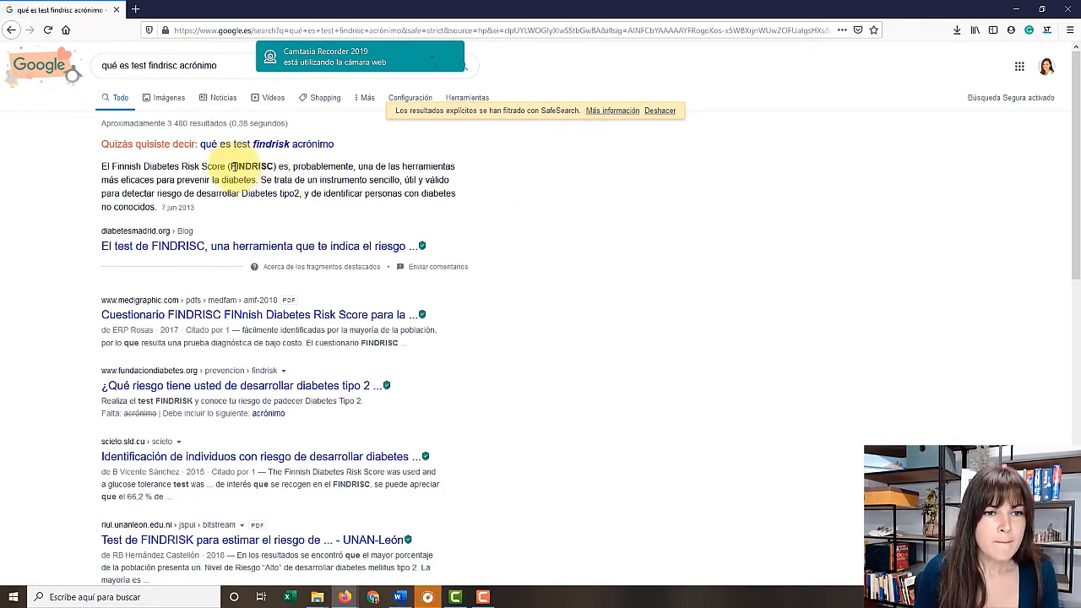
Compare how the search results spell the test's name, FINDRISC versus FINDRISK
{"action": "left_click_drag", "start_coordinate": [230, 165], "coordinate": [277, 167]}
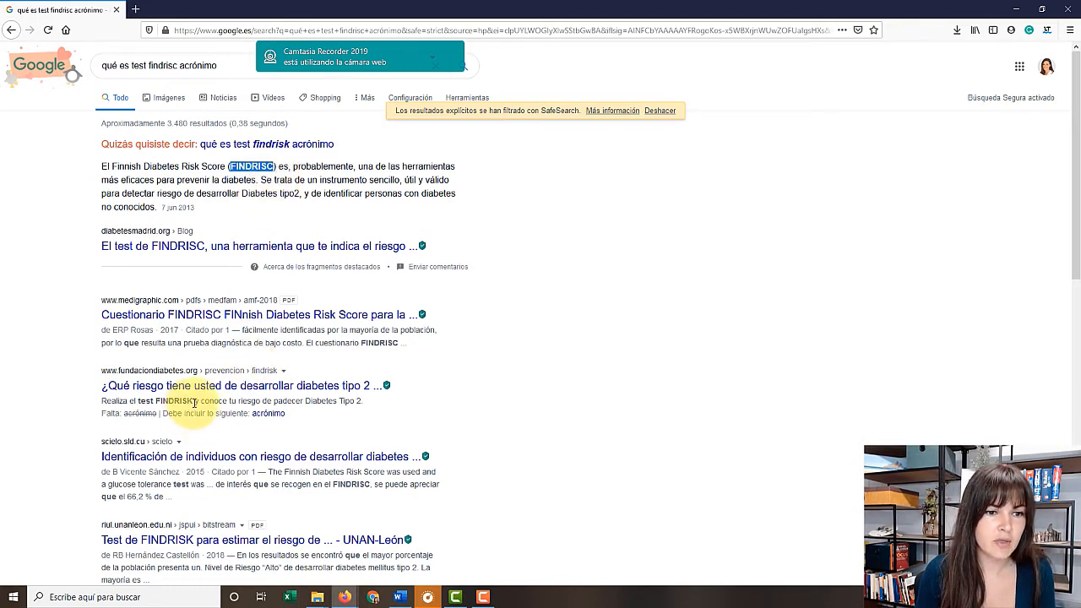
{"action": "left_click_drag", "start_coordinate": [194, 402], "coordinate": [153, 401]}
{"action": "scroll", "coordinate": [406, 469], "scroll_direction": "down", "scroll_amount": 3}
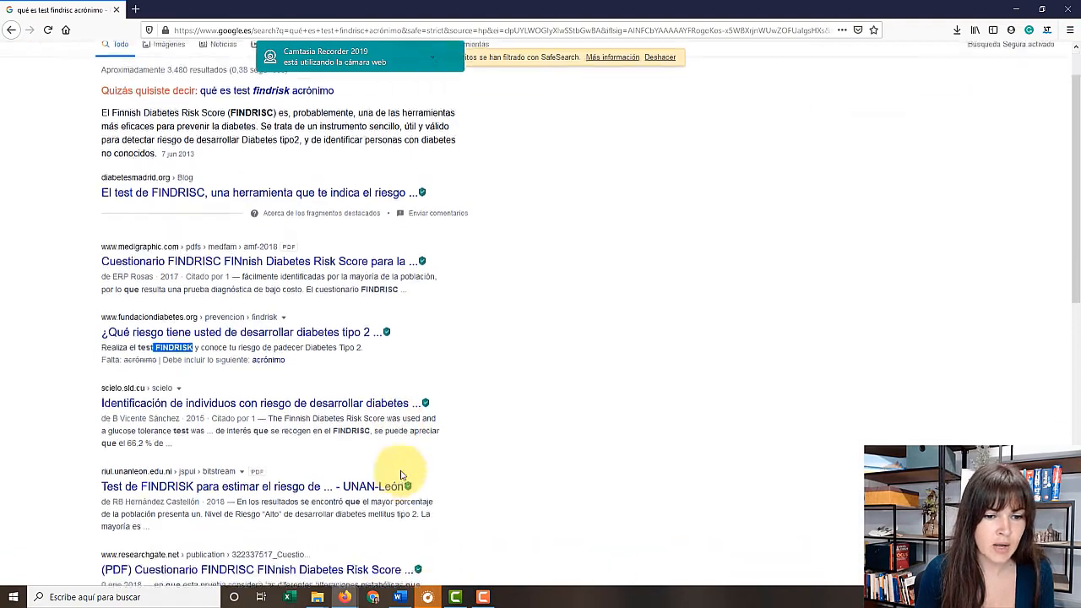
{"action": "scroll", "coordinate": [473, 430], "scroll_direction": "down", "scroll_amount": 2}
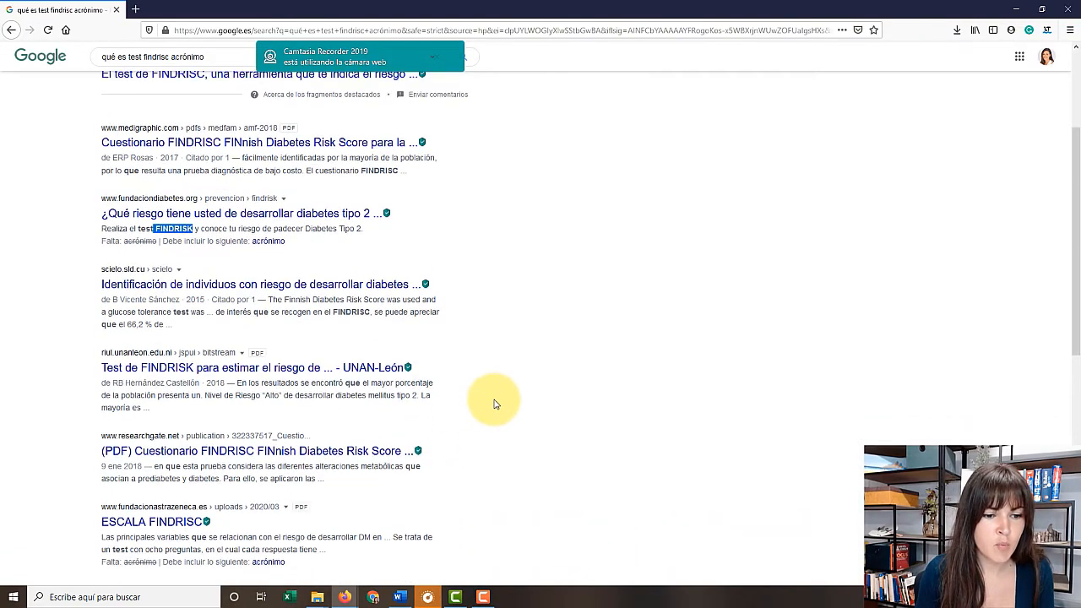
{"action": "scroll", "coordinate": [495, 404], "scroll_direction": "up", "scroll_amount": 3}
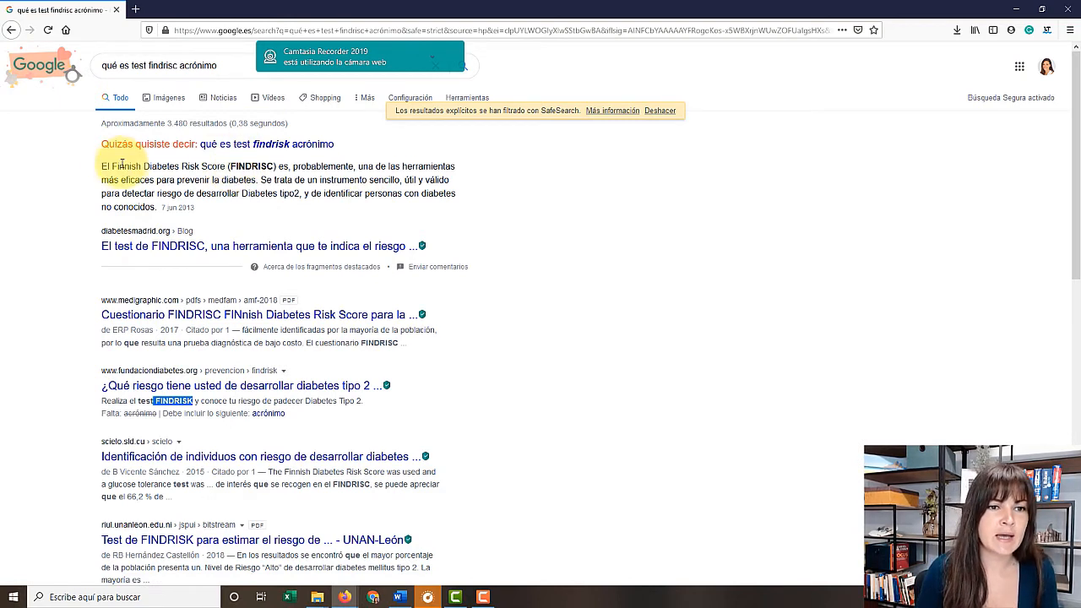
Check the letters of the acronym FINDRISC against its full English name in the featured snippet
{"action": "left_click_drag", "start_coordinate": [111, 166], "coordinate": [229, 168]}
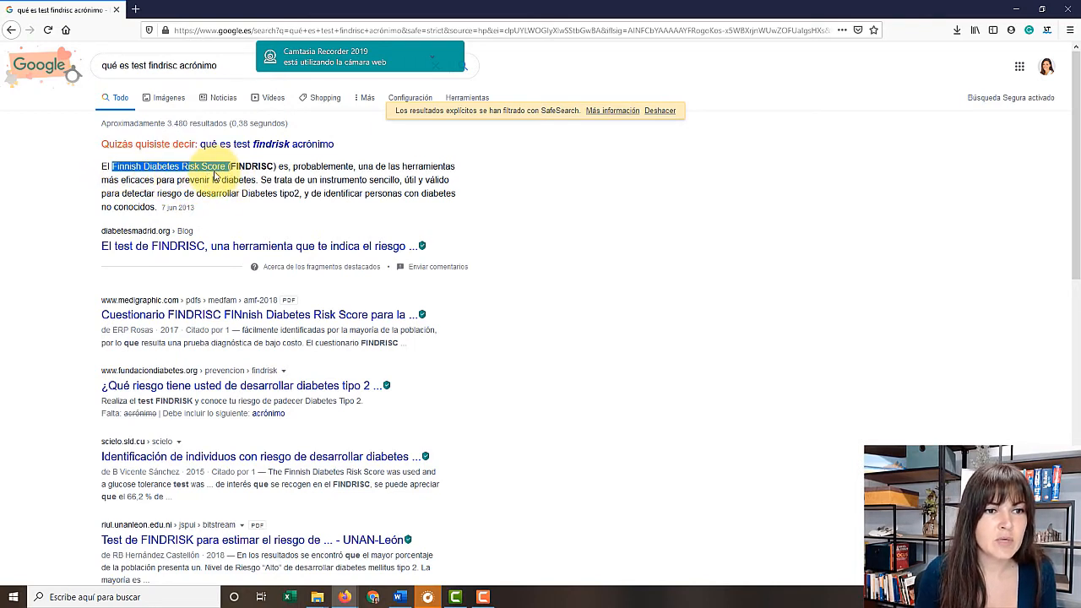
{"action": "left_click", "coordinate": [207, 173]}
{"action": "left_click_drag", "start_coordinate": [234, 168], "coordinate": [244, 168]}
{"action": "left_click_drag", "start_coordinate": [118, 168], "coordinate": [209, 171]}
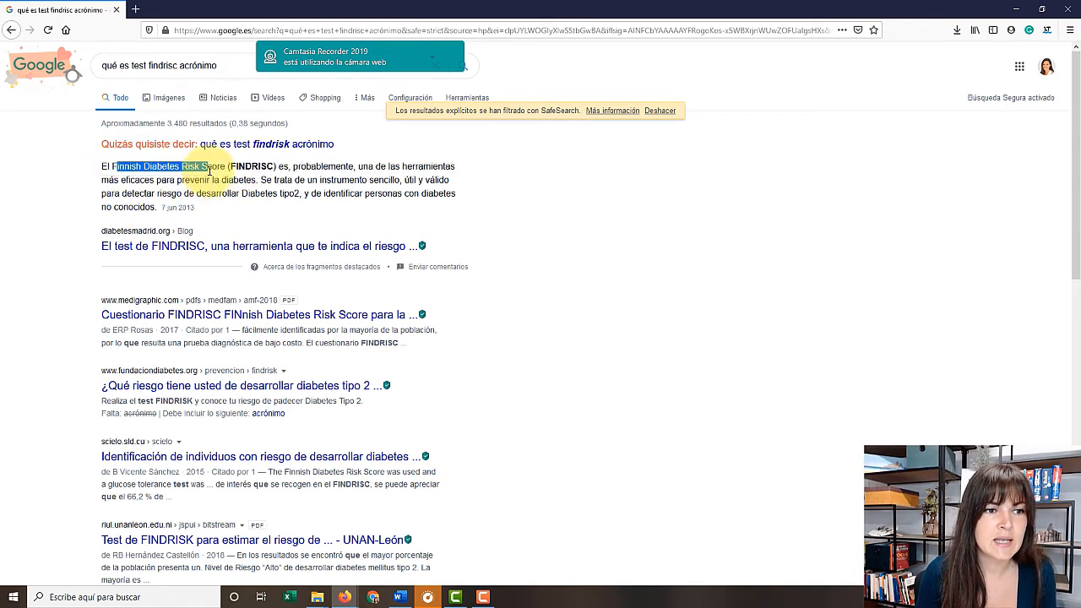
{"action": "left_click", "coordinate": [298, 163]}
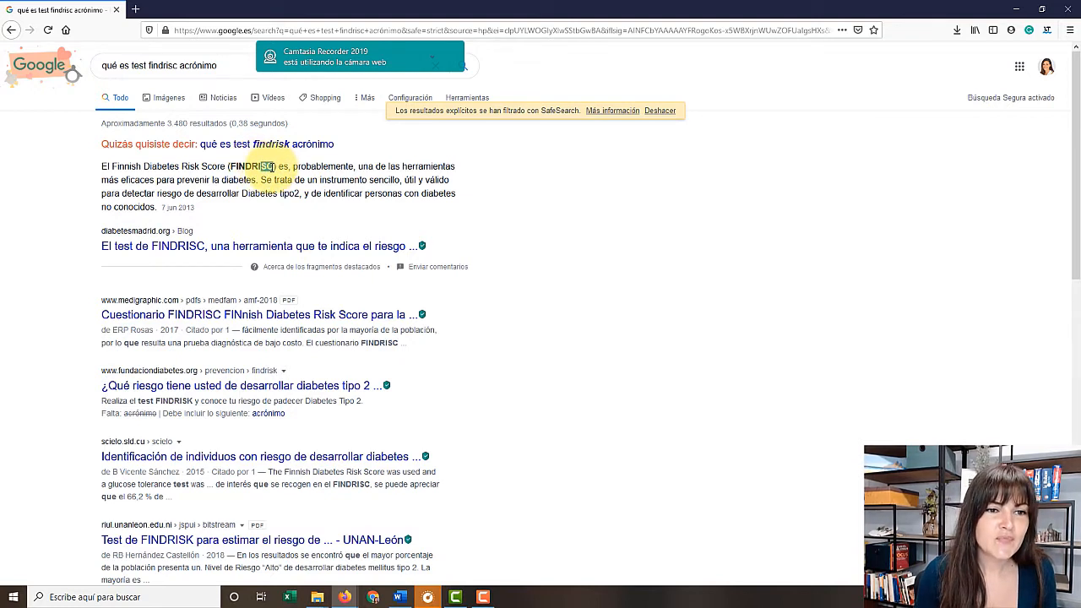
{"action": "left_click_drag", "start_coordinate": [270, 167], "coordinate": [275, 167]}
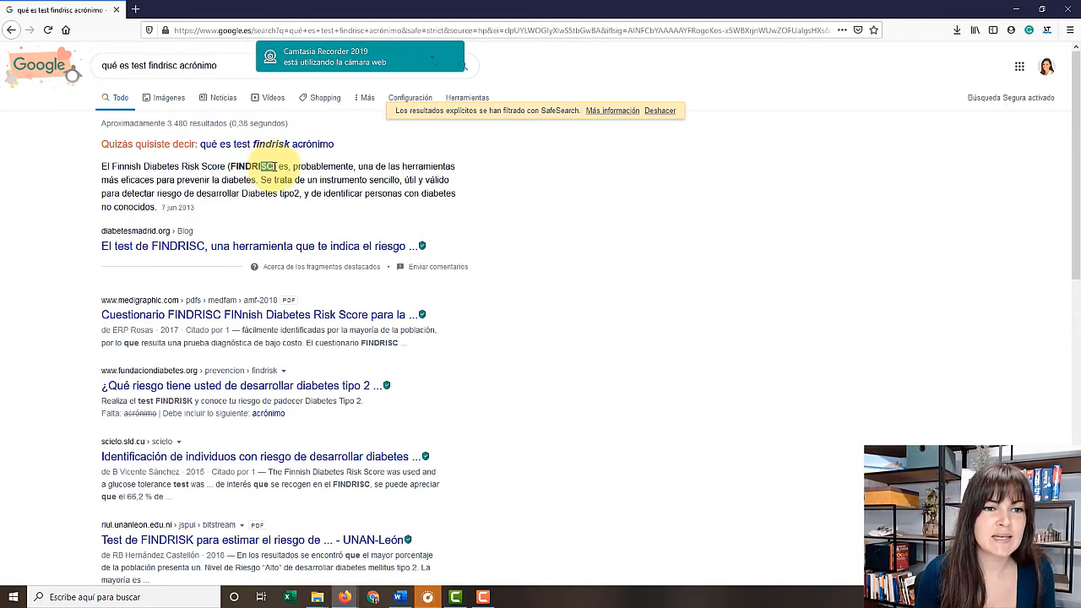
{"action": "left_click_drag", "start_coordinate": [201, 167], "coordinate": [214, 167]}
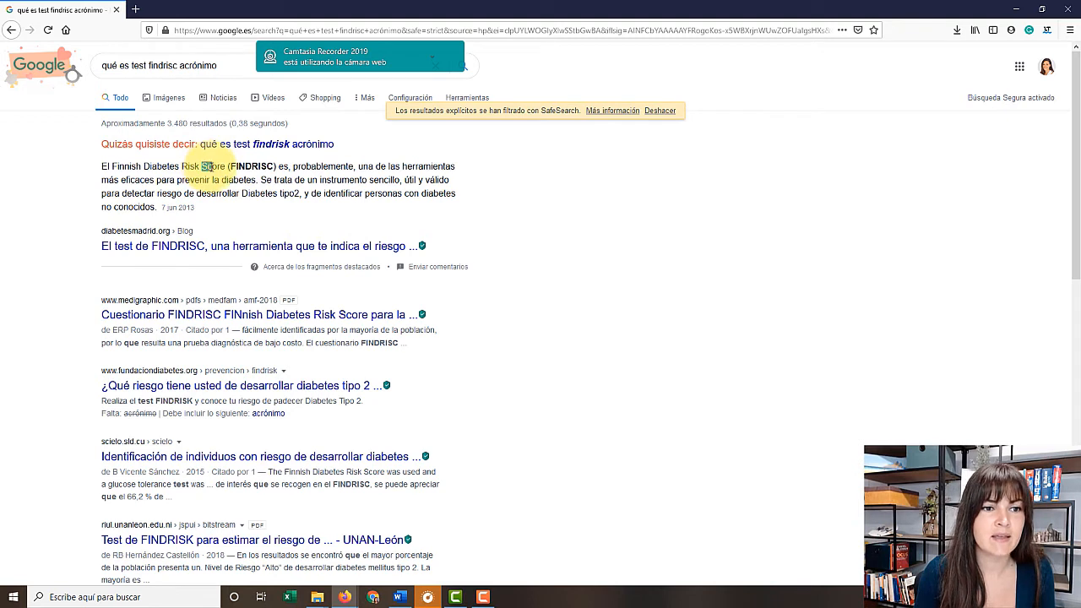
{"action": "left_click", "coordinate": [201, 168]}
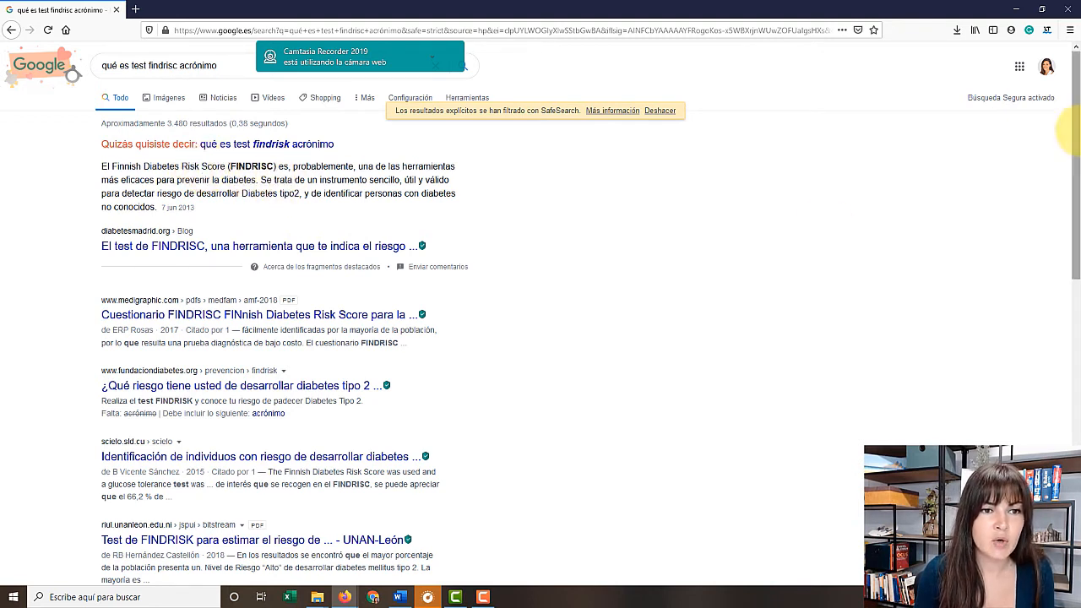
Switch to Word and replace "findrisc" in the section heading and "Findrisk" in the paragraph beneath it with "Findrisc"
{"action": "left_click", "coordinate": [408, 598]}
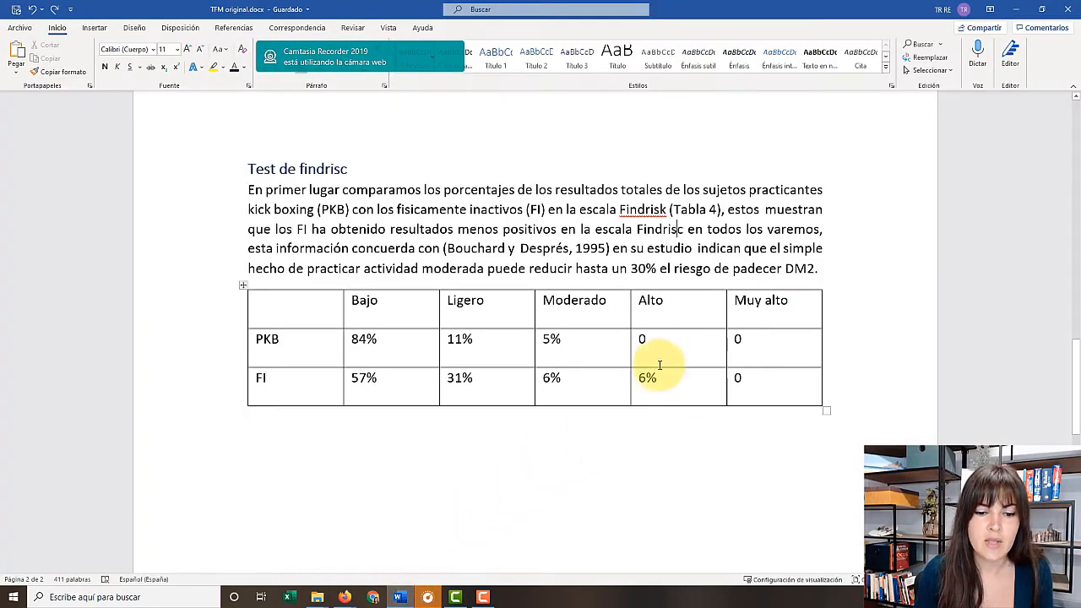
{"action": "left_click", "coordinate": [302, 169]}
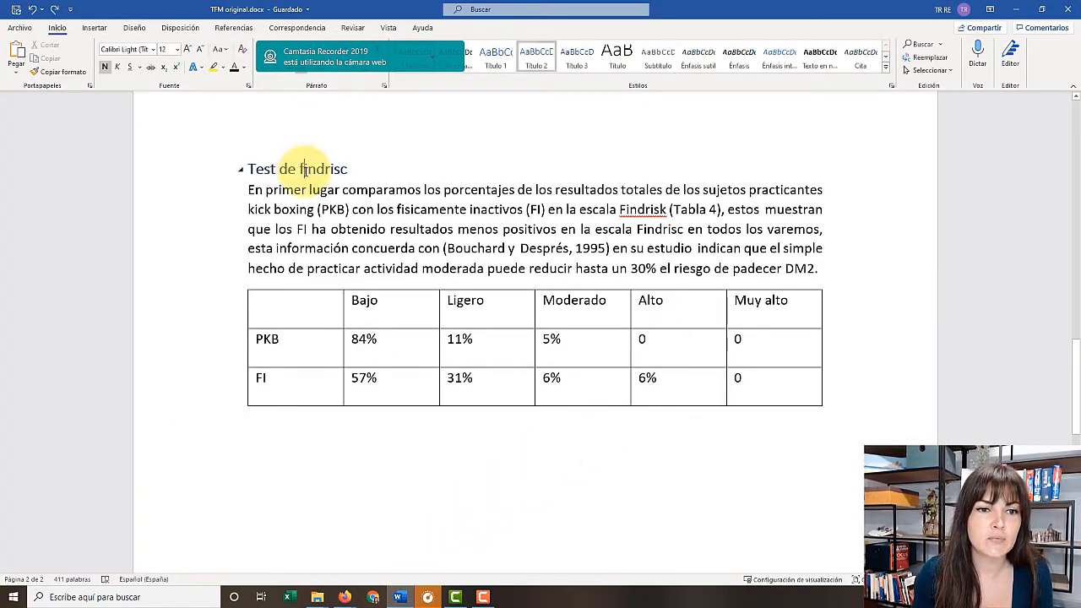
{"action": "double_click", "coordinate": [305, 170]}
{"action": "key", "text": "ctrl+v"}
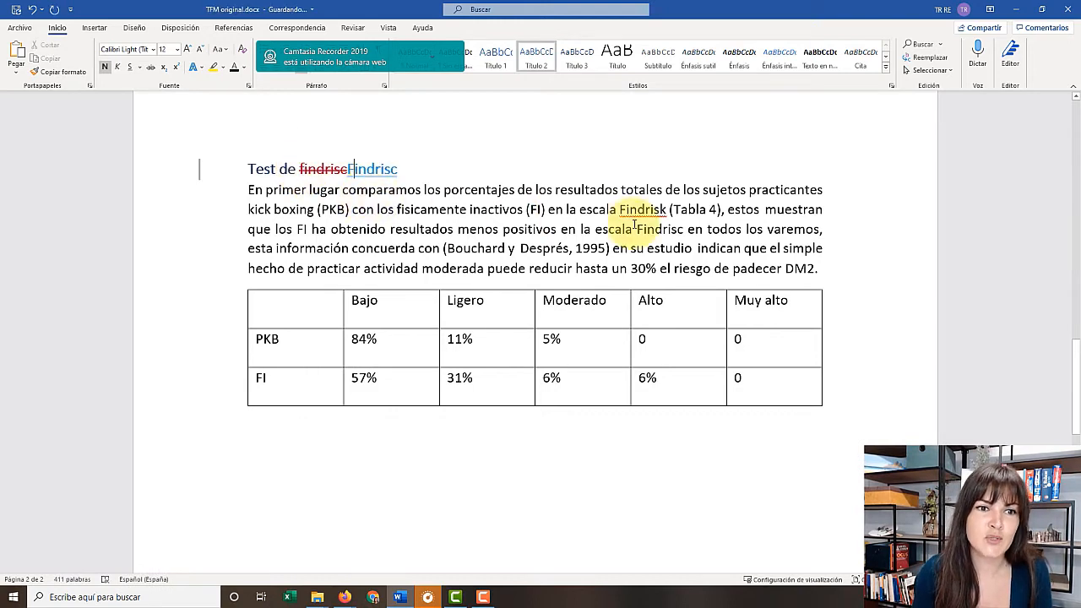
{"action": "double_click", "coordinate": [663, 209]}
{"action": "key", "text": "ctrl+v"}
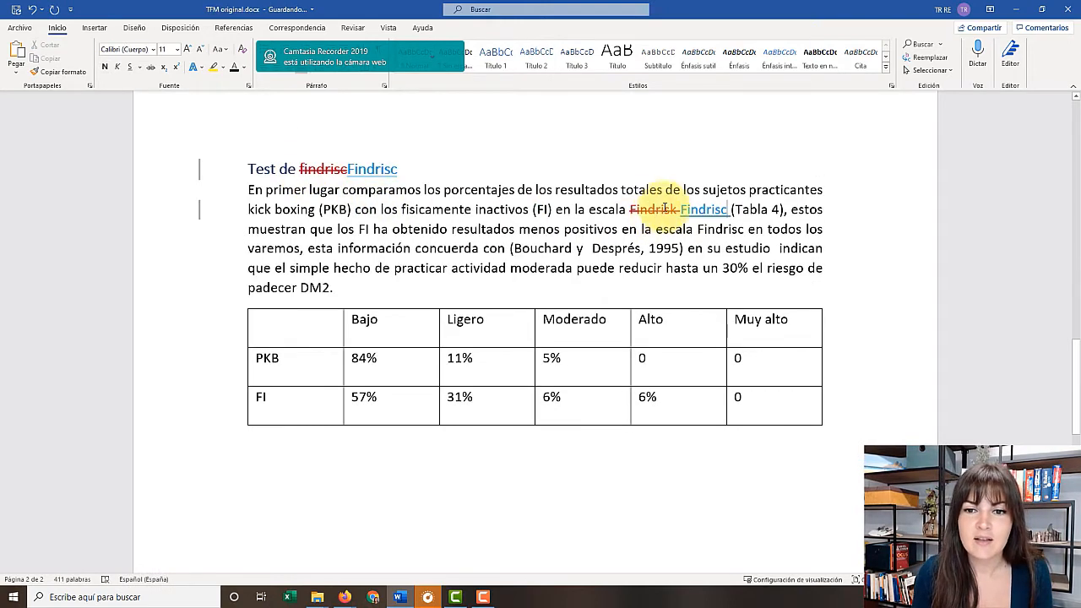
Delete the preposition "de" from the section heading so that it reads "Test Findrisc"
{"action": "double_click", "coordinate": [720, 230]}
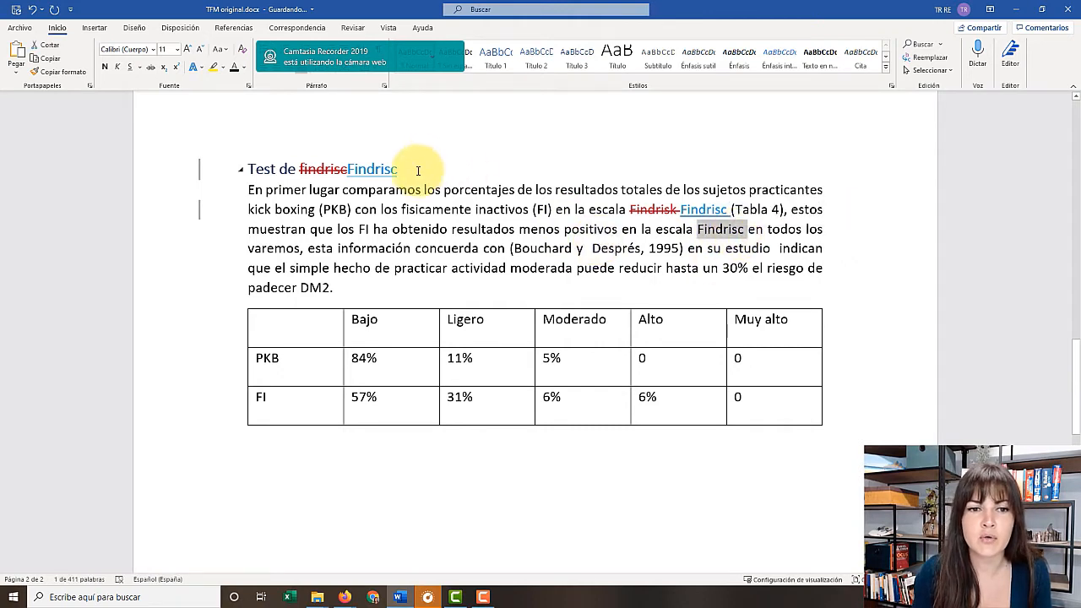
{"action": "double_click", "coordinate": [285, 169]}
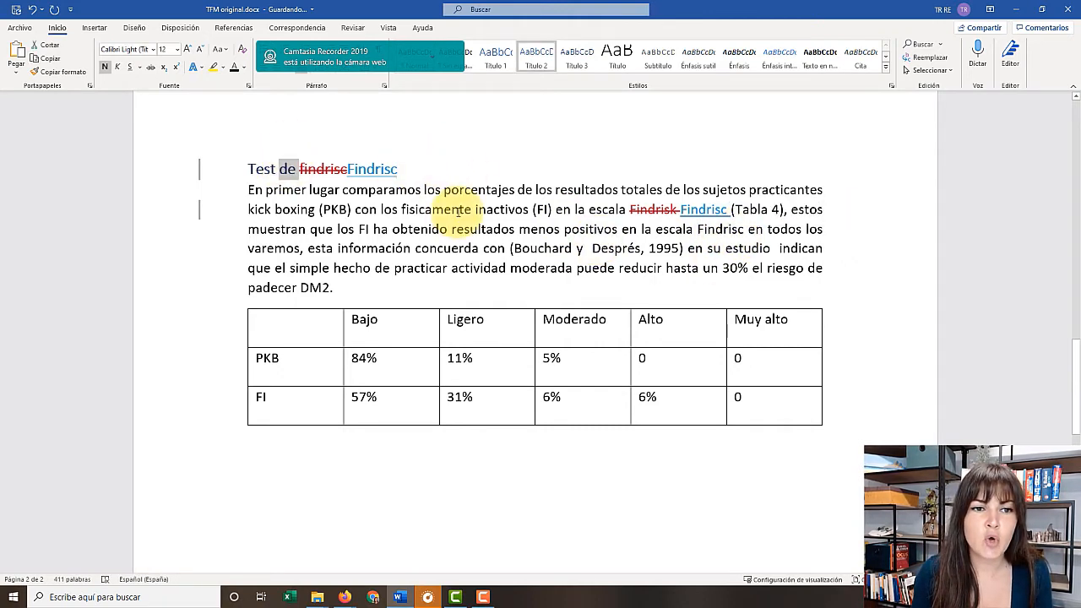
{"action": "key", "text": "Delete"}
Comment on the heading: "He unificado el nombre del test en todo el documento, de acuerdo con su nombre oficial (FINDRISC > Finnish Diabetes Risk Score)."
{"action": "left_click_drag", "start_coordinate": [420, 166], "coordinate": [255, 164]}
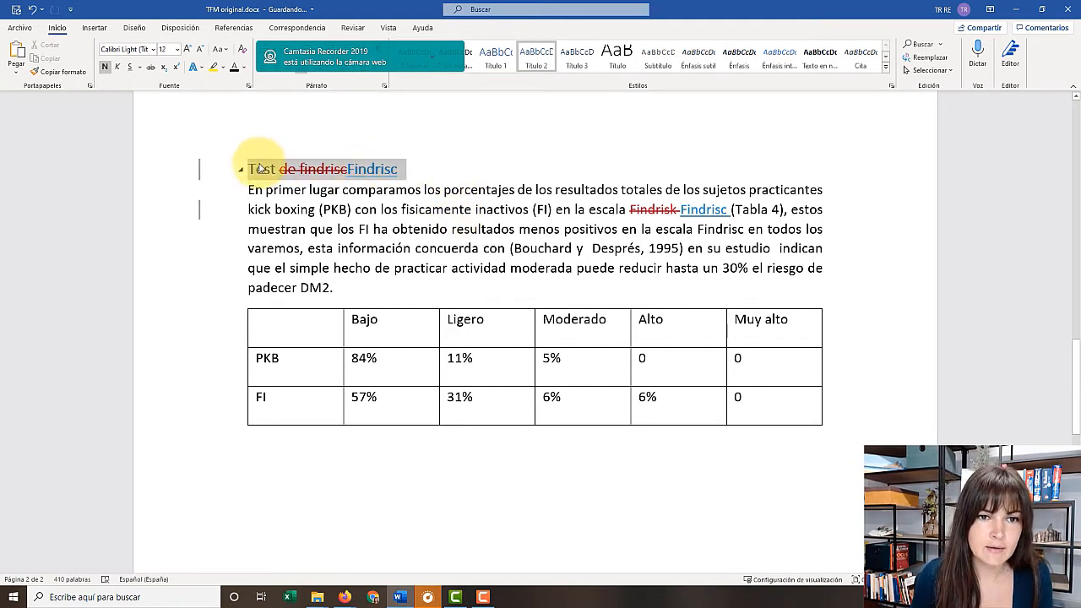
{"action": "left_click", "coordinate": [353, 27]}
{"action": "left_click_drag", "start_coordinate": [403, 50], "coordinate": [286, 39]}
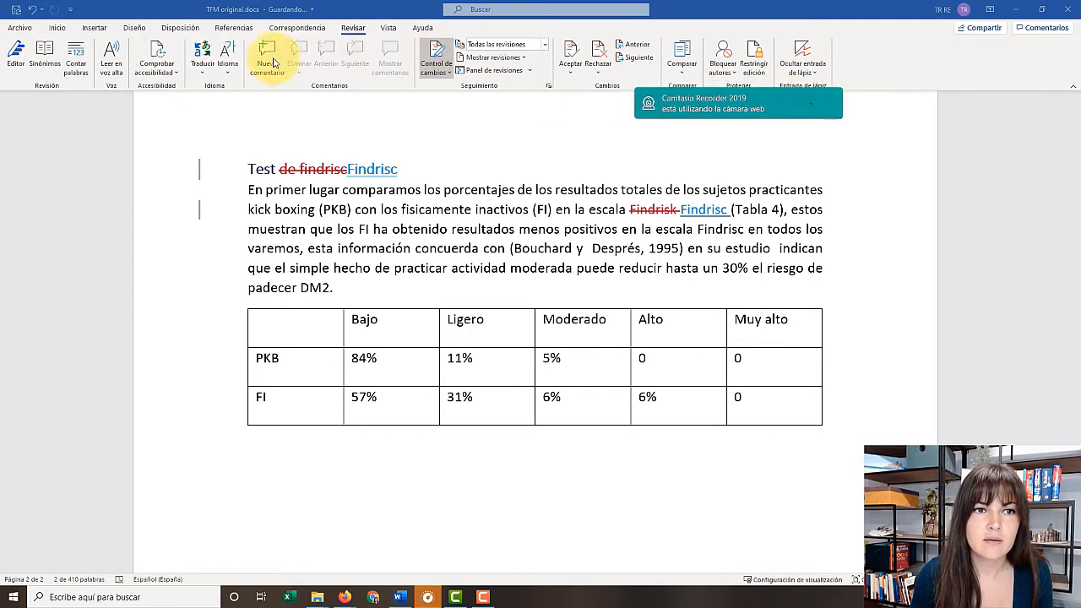
{"action": "left_click", "coordinate": [354, 27]}
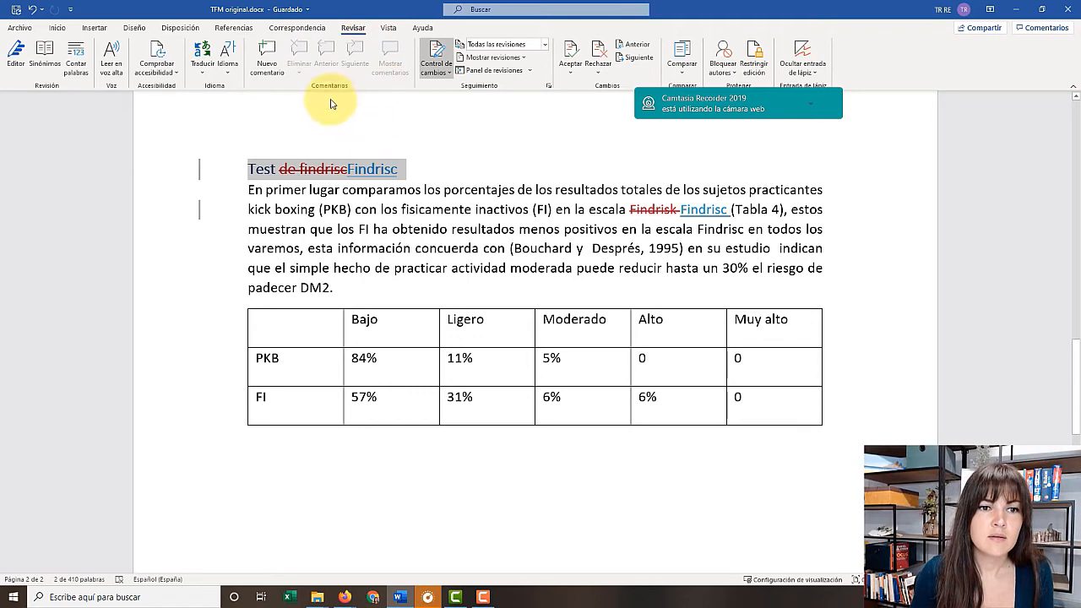
{"action": "left_click", "coordinate": [267, 54]}
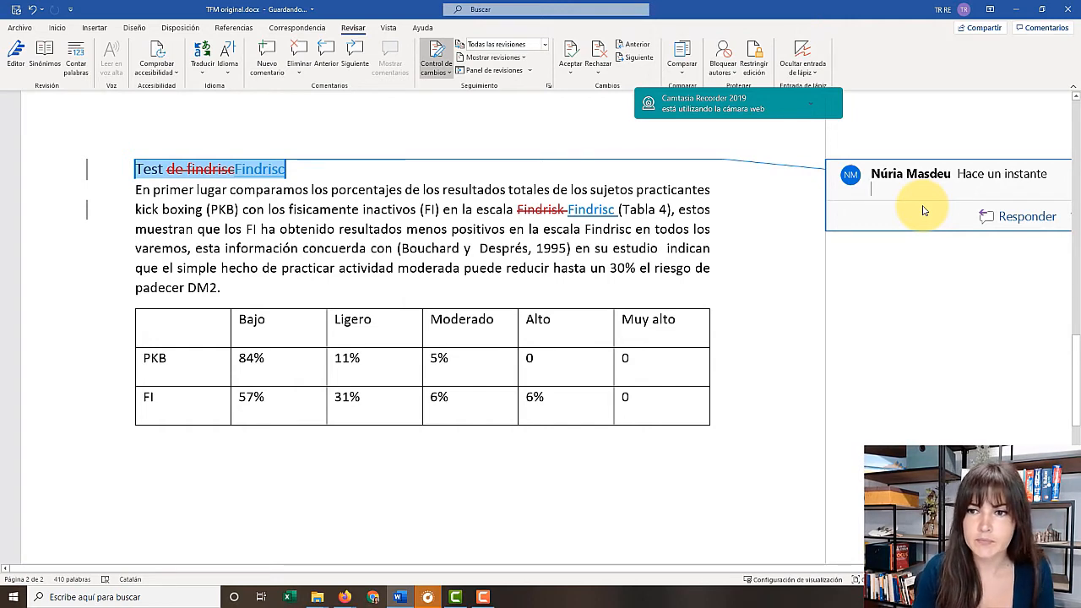
{"action": "type", "text": "H"}
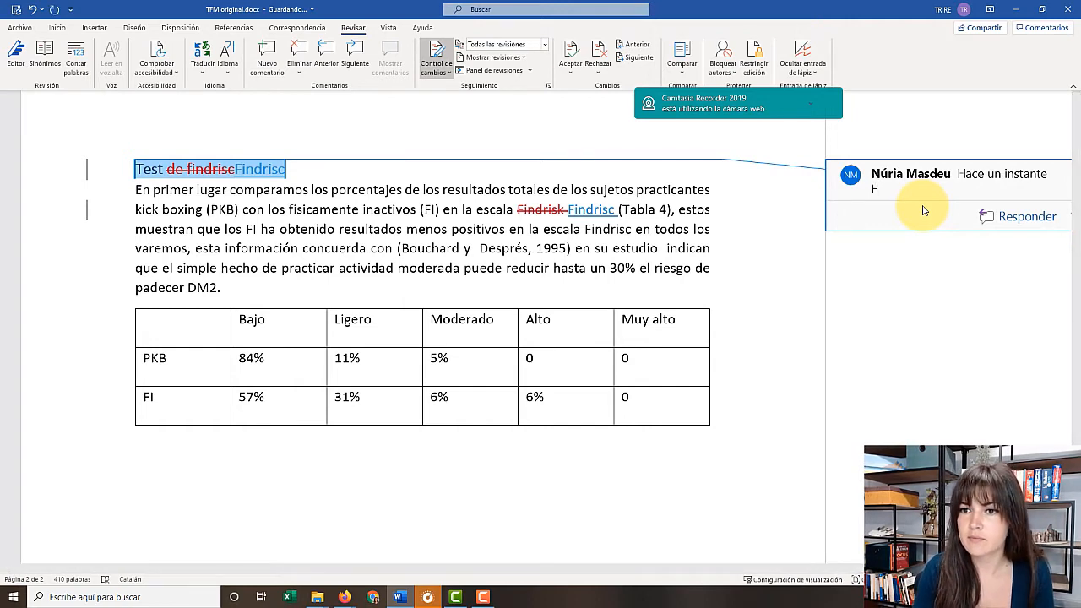
{"action": "type", "text": "e unificado el nom"}
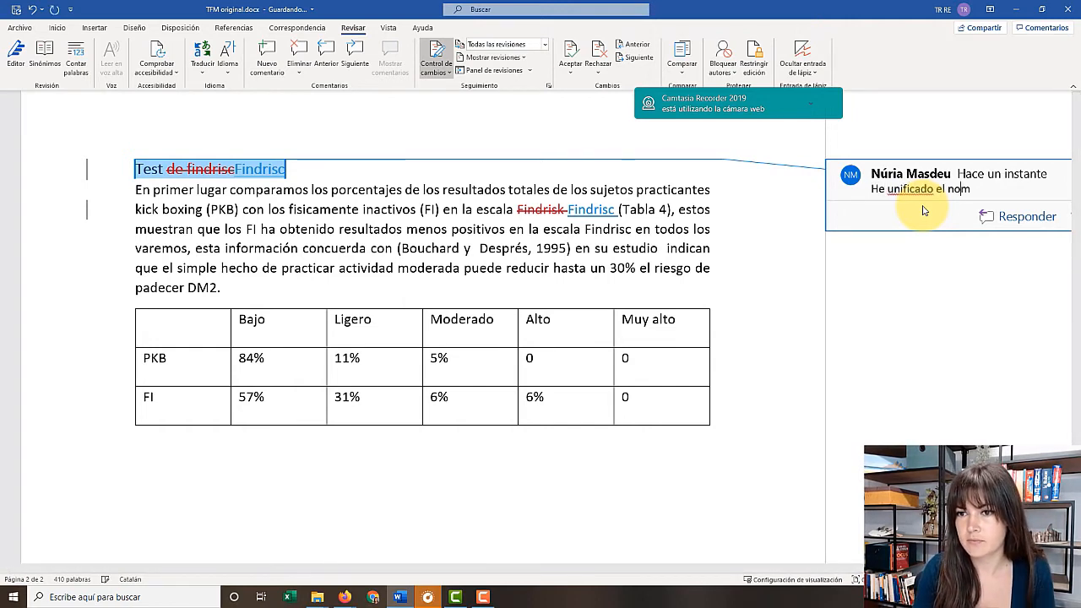
{"action": "type", "text": "bre del "}
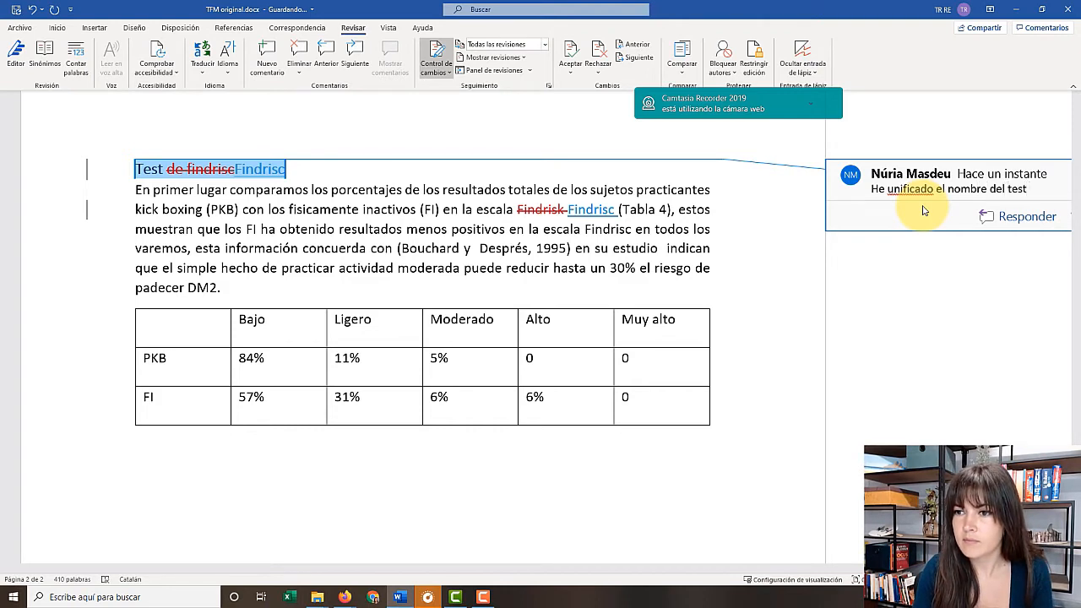
{"action": "type", "text": "test"}
{"action": "type", "text": " en tod"}
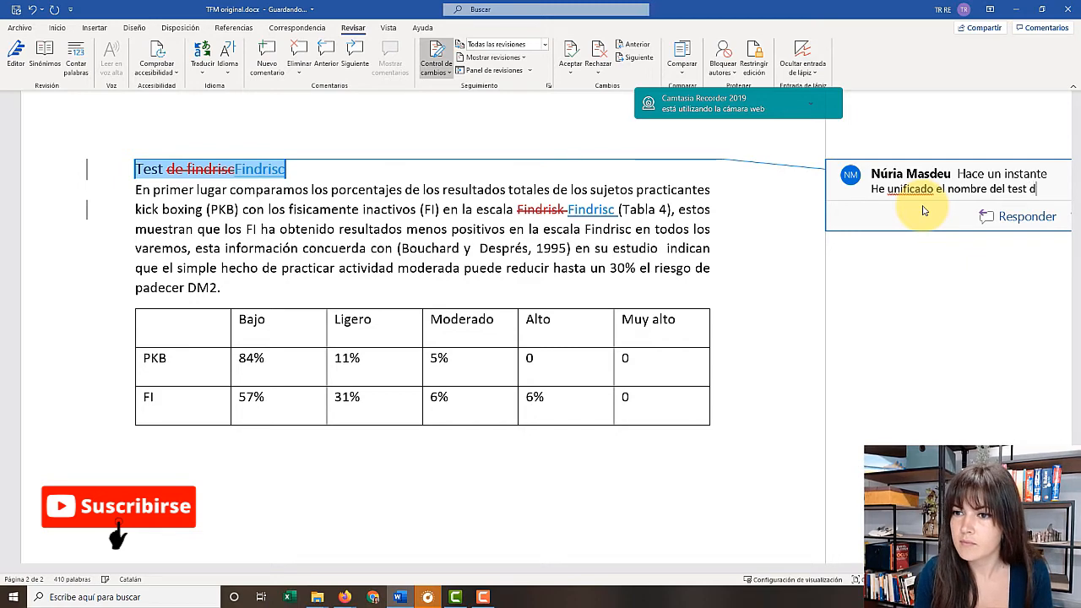
{"action": "type", "text": "o el docu"}
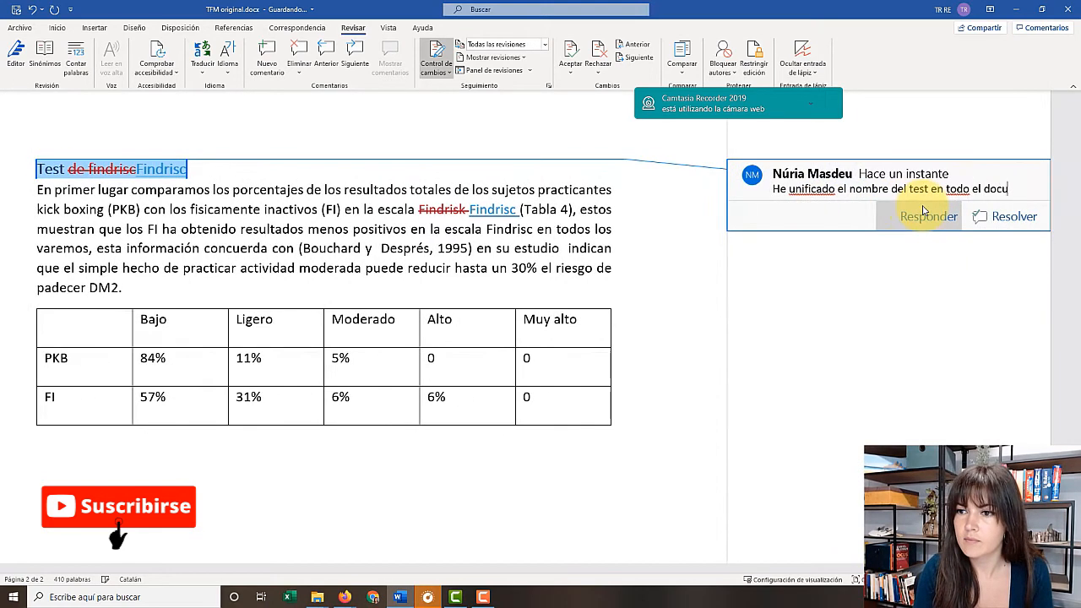
{"action": "type", "text": "mento, de acuerdo "}
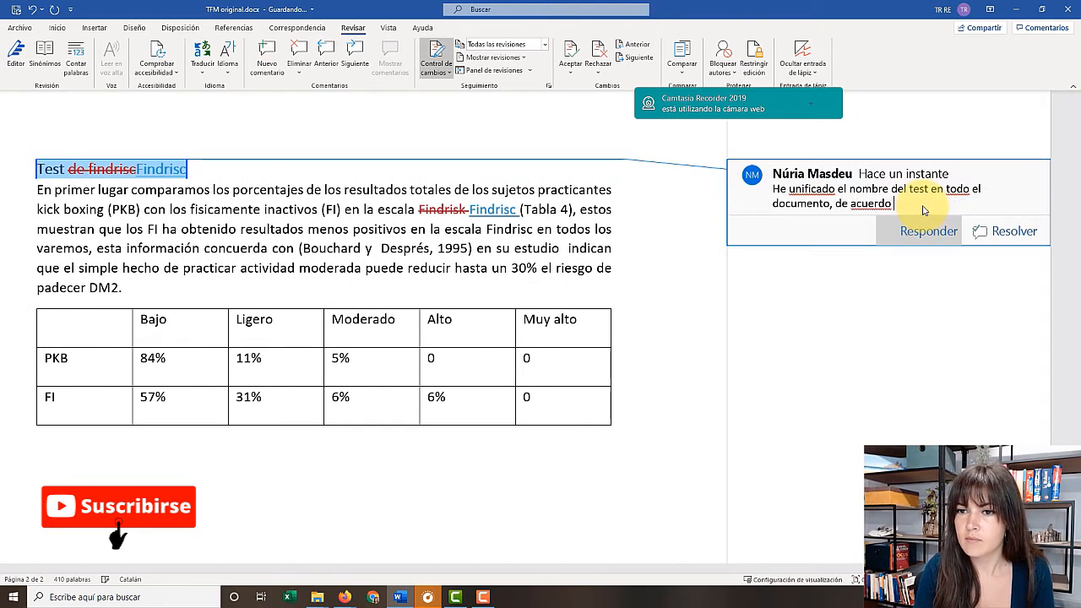
{"action": "type", "text": "con s"}
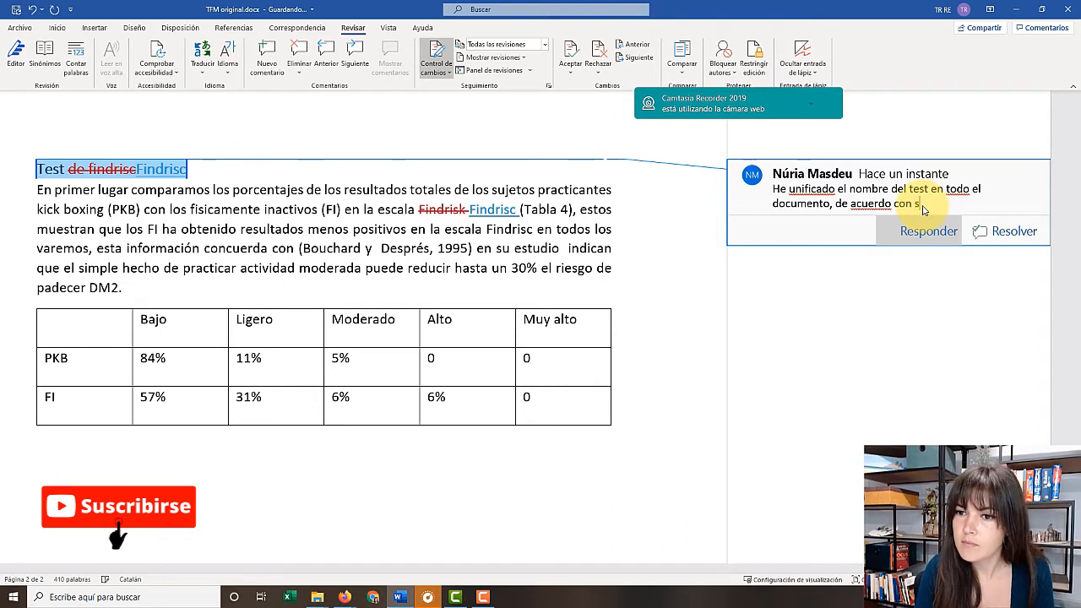
{"action": "type", "text": "u nombre ofi"}
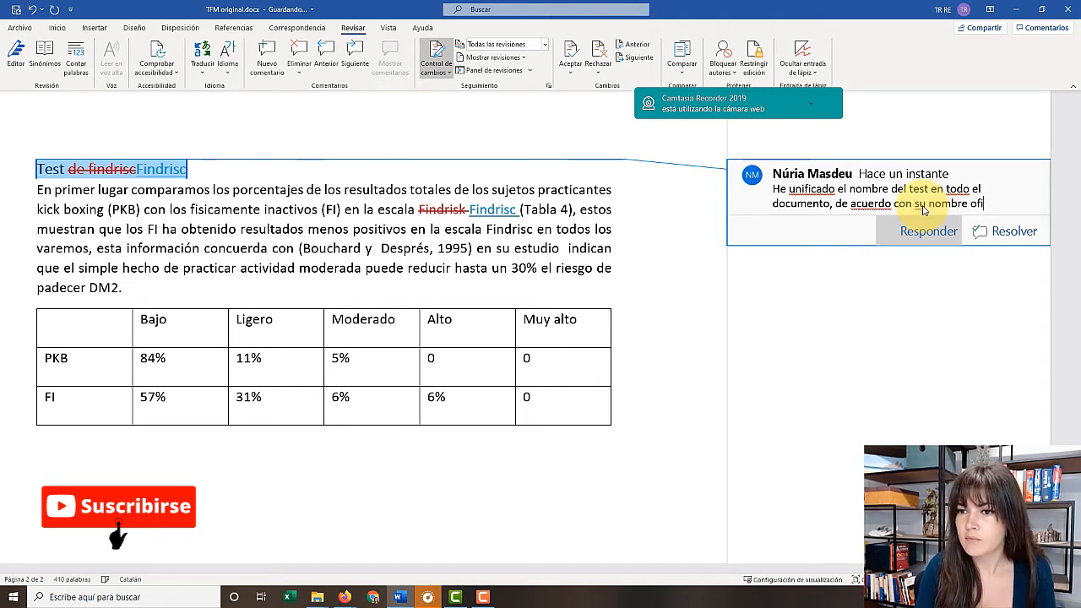
{"action": "type", "text": "cial ("}
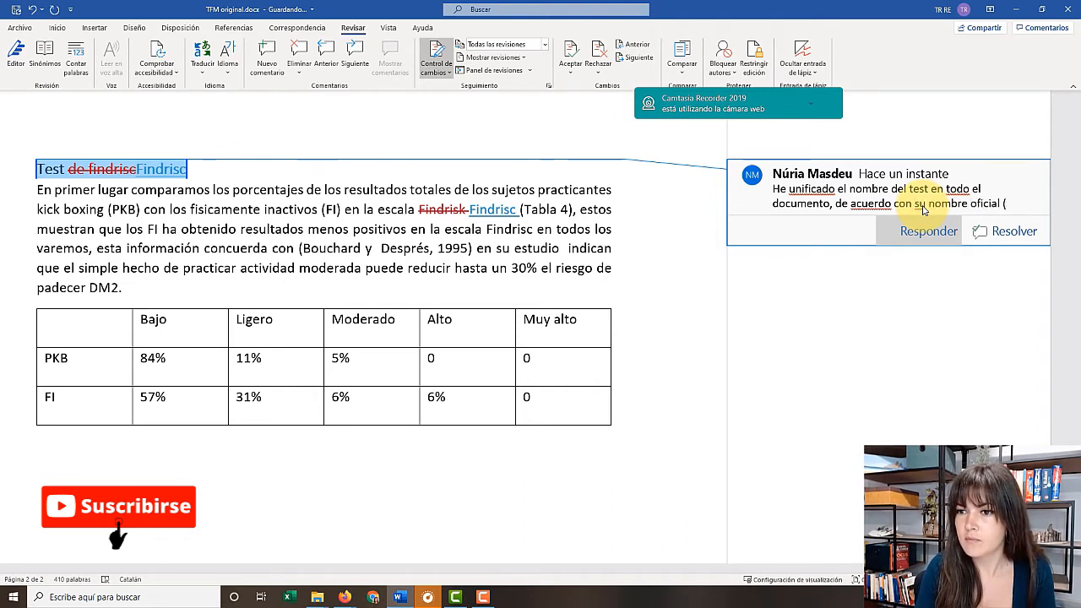
{"action": "type", "text": "FINDRISC > Finn"}
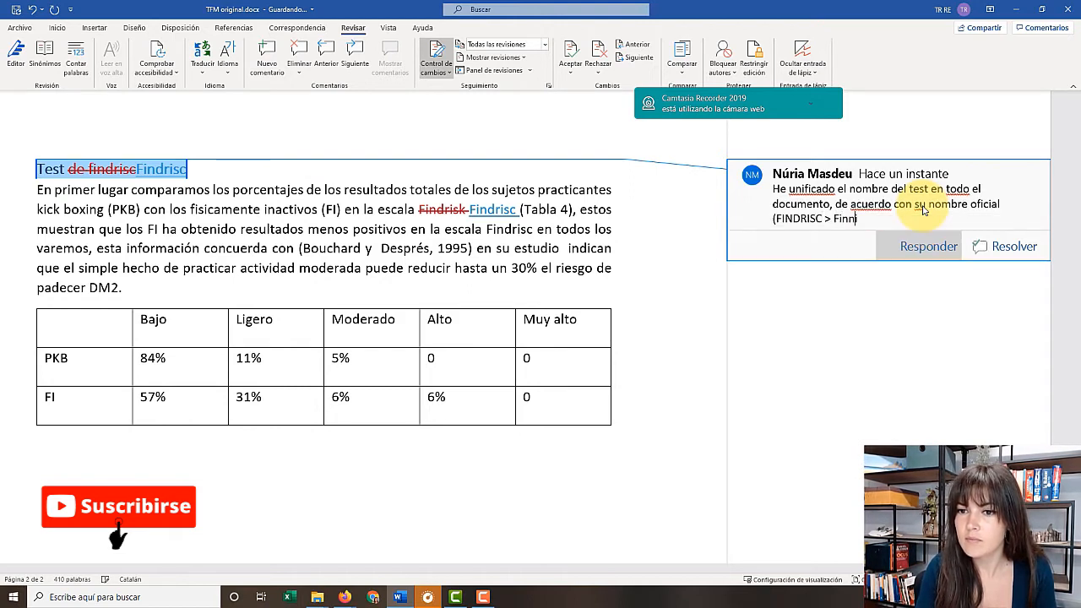
{"action": "type", "text": "ish Diabetes R"}
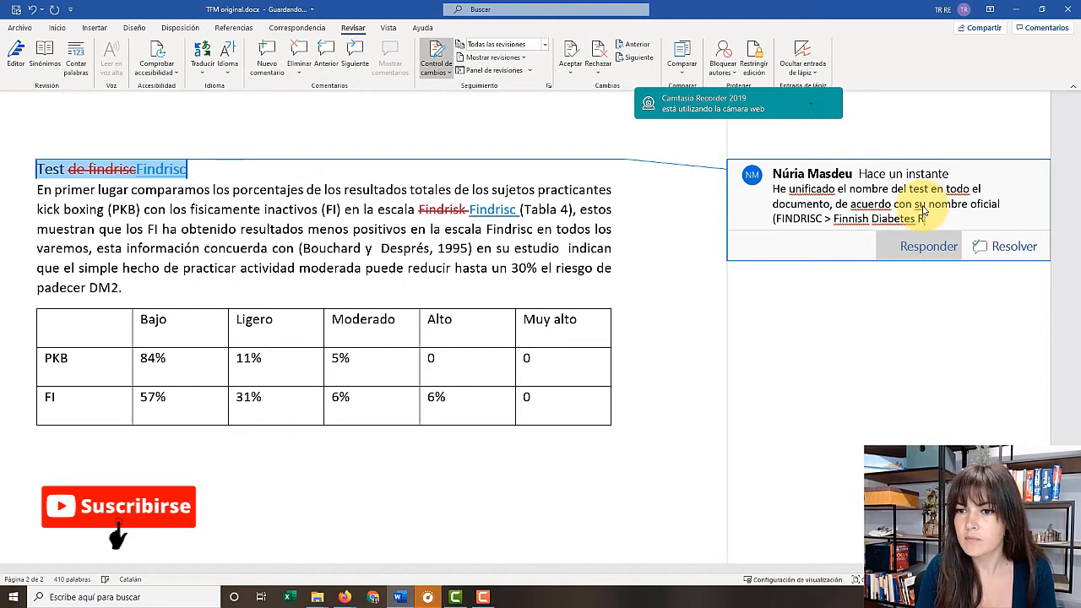
{"action": "type", "text": "isk "}
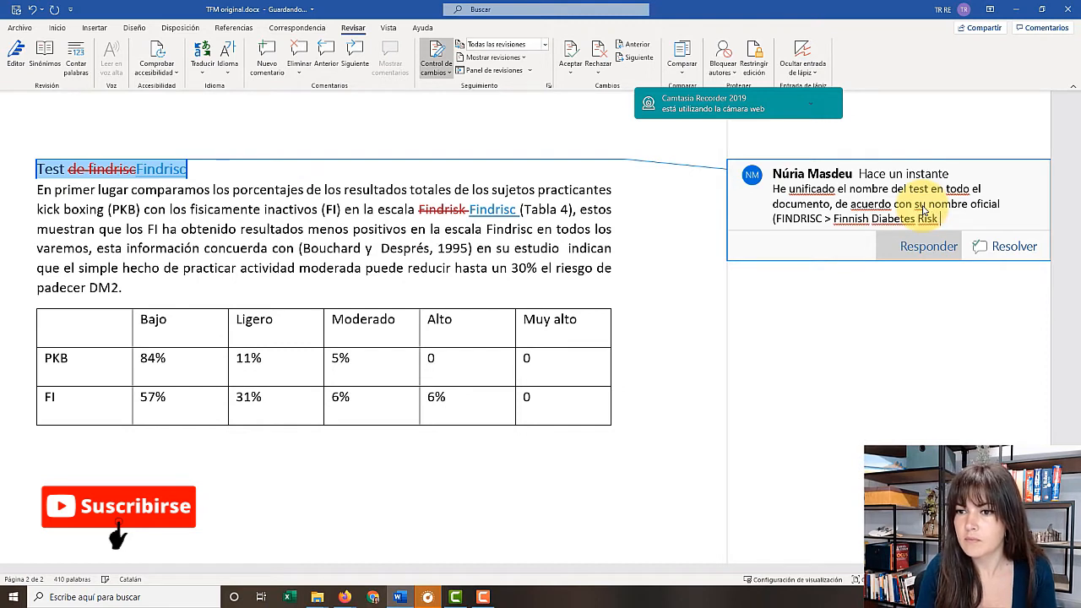
{"action": "type", "text": "Score"}
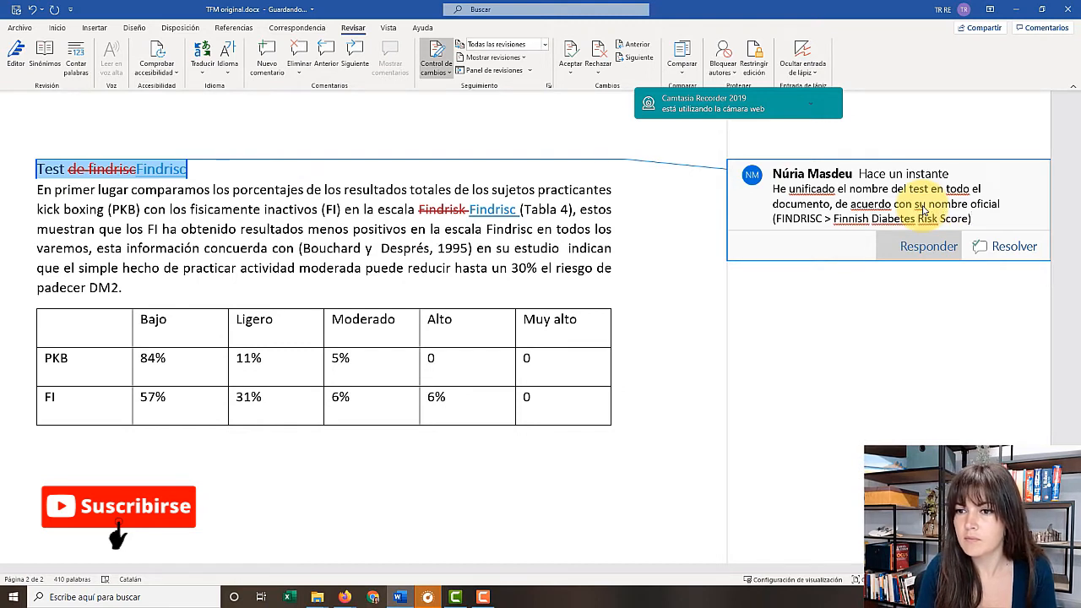
{"action": "type", "text": ")."}
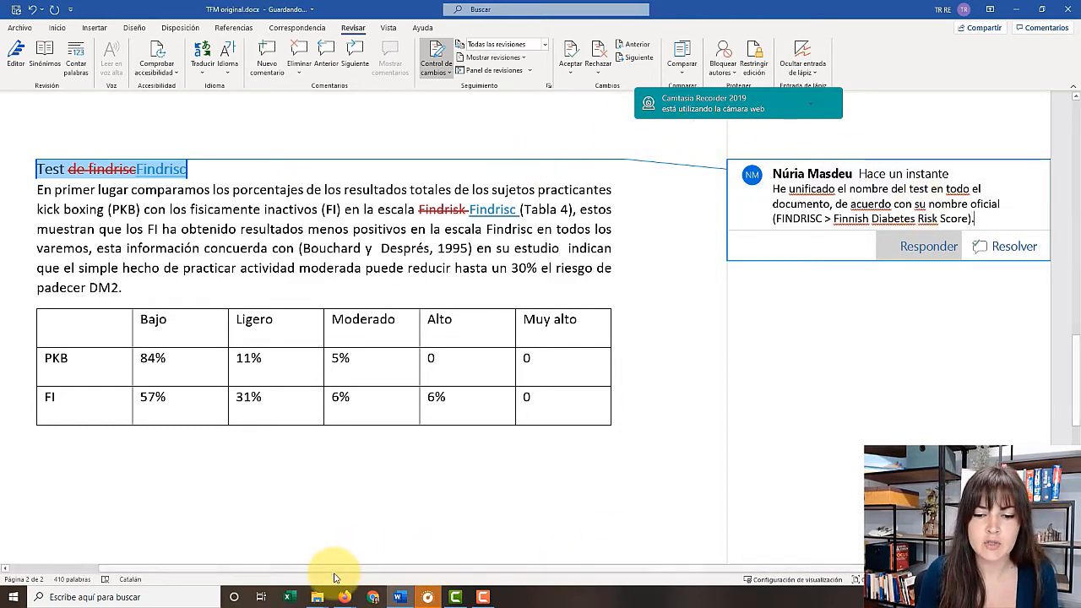
{"action": "left_click_drag", "start_coordinate": [326, 570], "coordinate": [260, 572]}
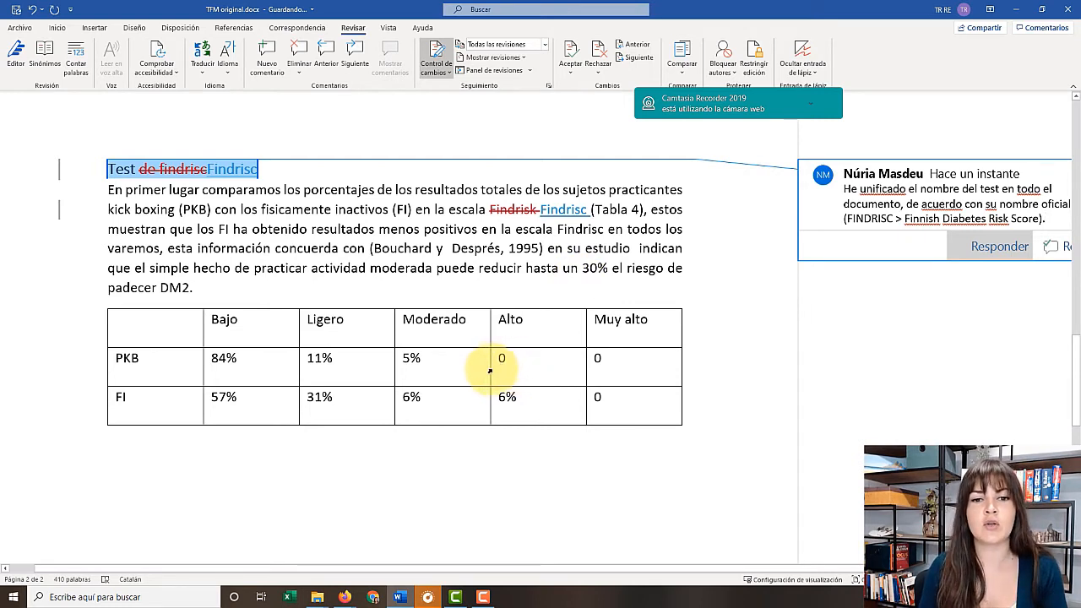
Insert a comma after "En primer lugar" and the preposition "de" before "kick boxing" in the paragraph
{"action": "left_click", "coordinate": [105, 192]}
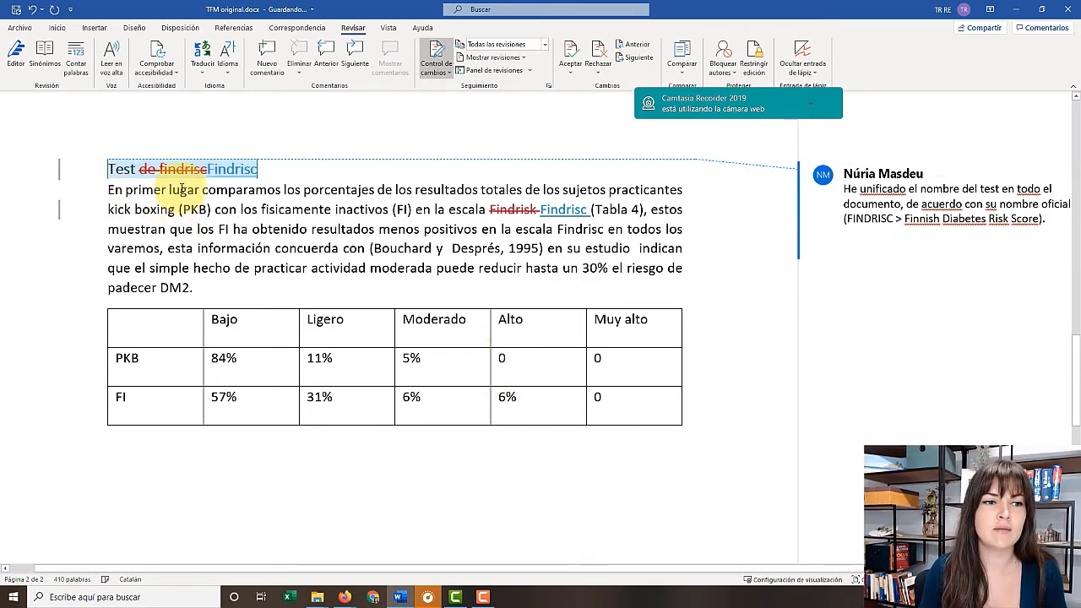
{"action": "left_click", "coordinate": [775, 315]}
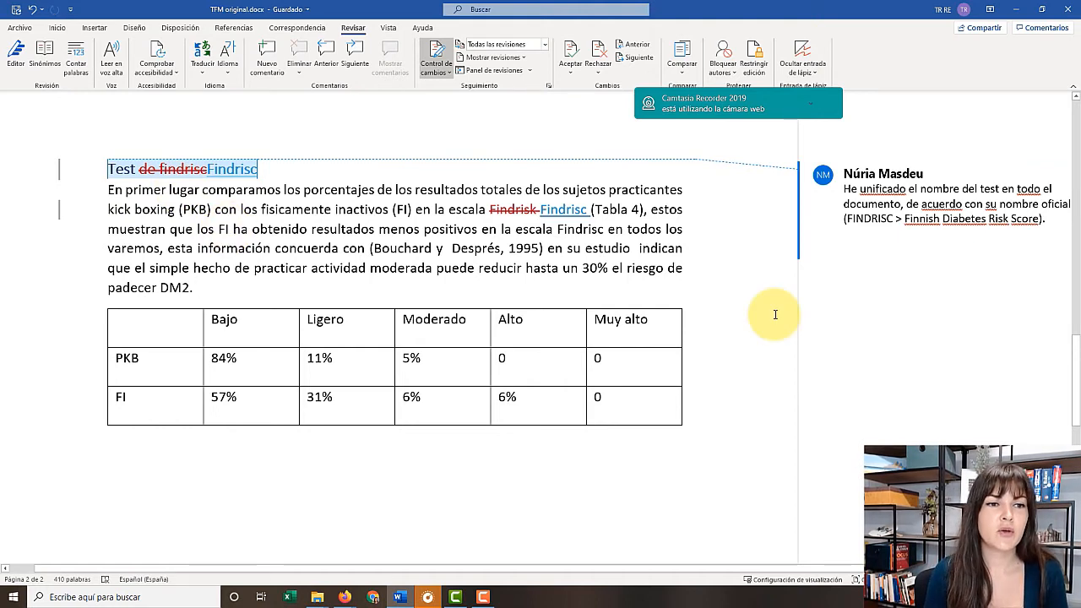
{"action": "left_click", "coordinate": [200, 191]}
{"action": "type", "text": ","}
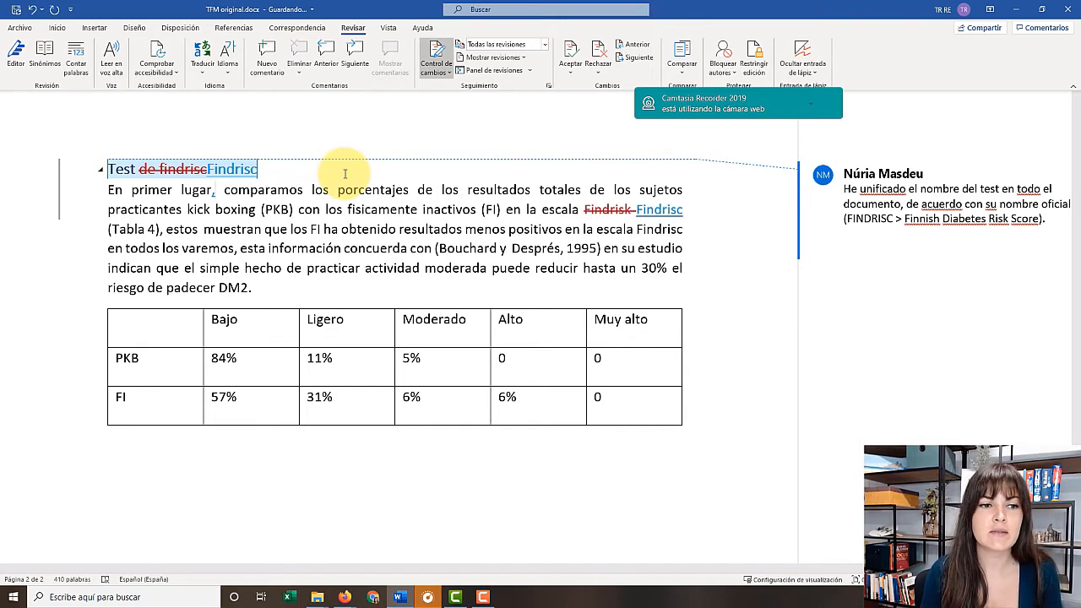
{"action": "left_click", "coordinate": [188, 209]}
{"action": "type", "text": "de"}
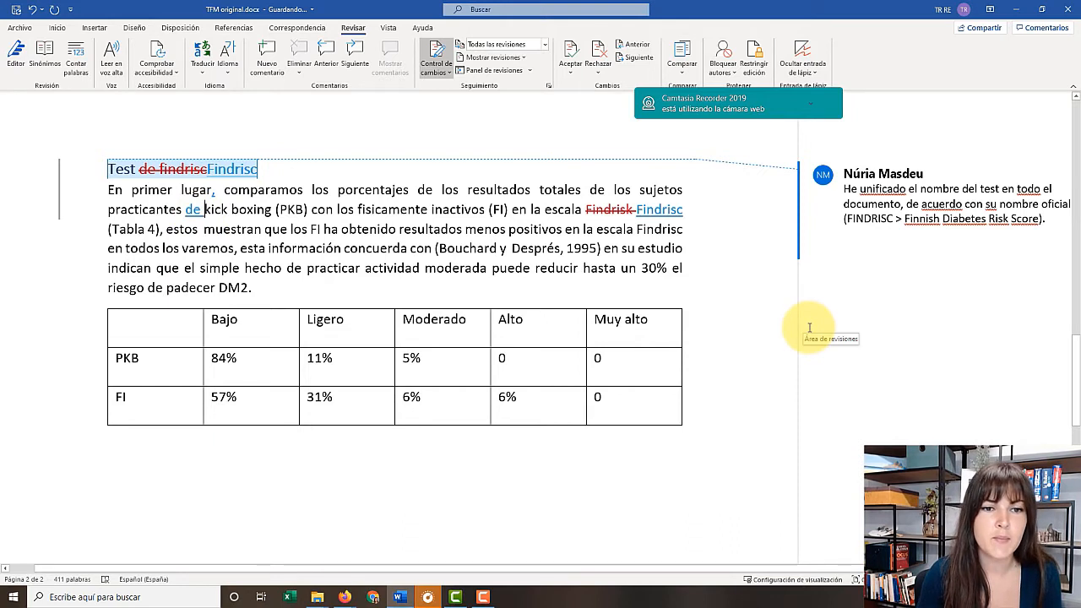
Add the missing accent to "fisicamente", correcting it to "físicamente"
{"action": "key", "text": "ctrl+Right"}
{"action": "key", "text": "ctrl+Right"}
{"action": "key", "text": "ctrl+Right"}
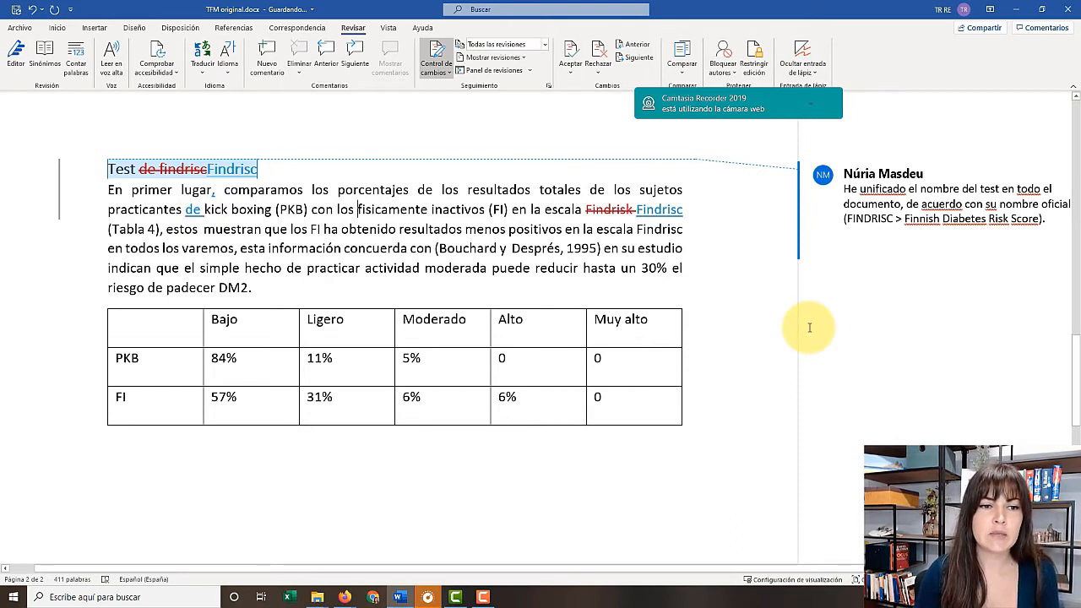
{"action": "key", "text": "Right"}
{"action": "key", "text": "Right"}
{"action": "key", "text": "BackSpace"}
{"action": "type", "text": "í"}
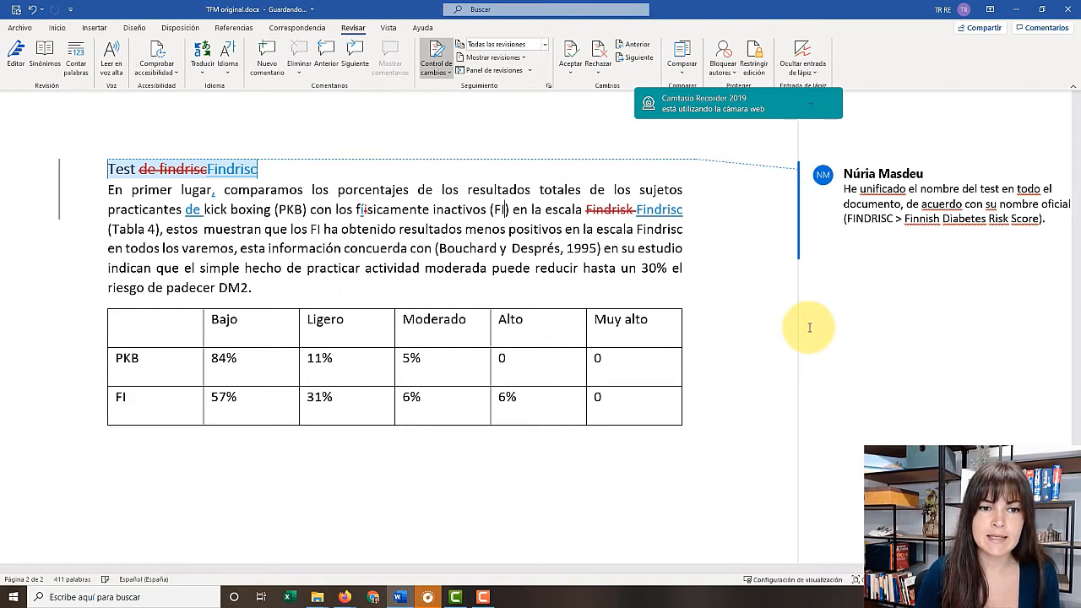
Replace the comma after "(Tabla 4)" with a full stop to end the first sentence there
{"action": "key", "text": "ctrl+Right"}
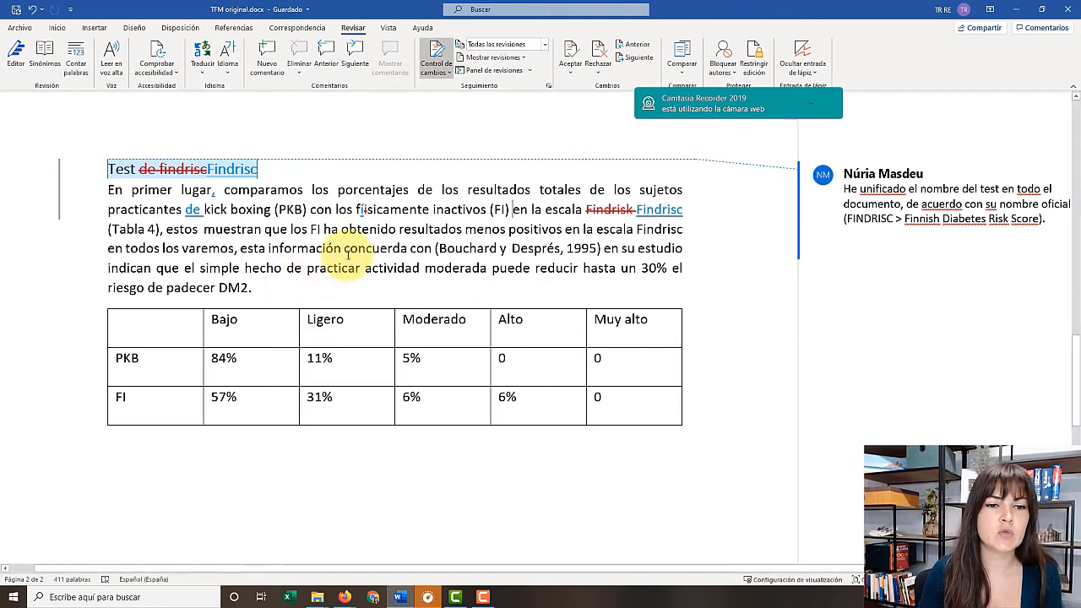
{"action": "left_click", "coordinate": [161, 229]}
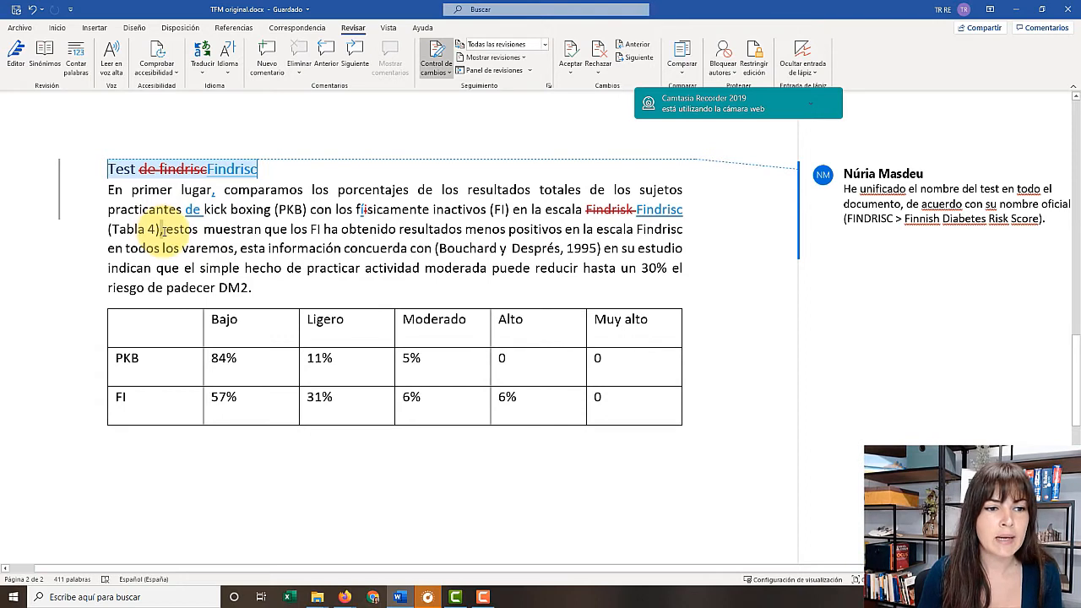
{"action": "type", "text": ","}
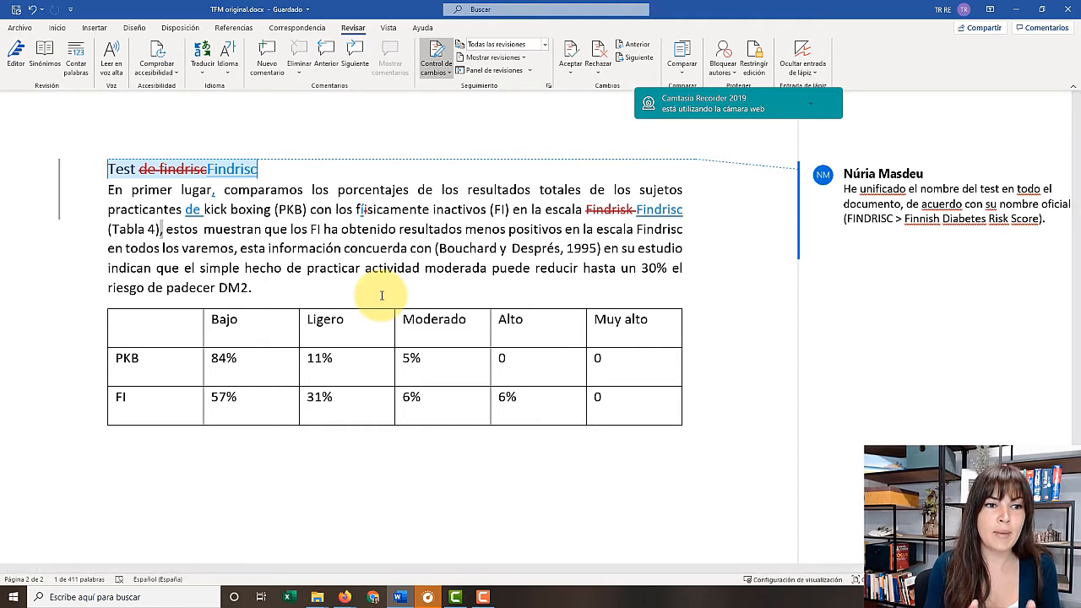
{"action": "type", "text": "."}
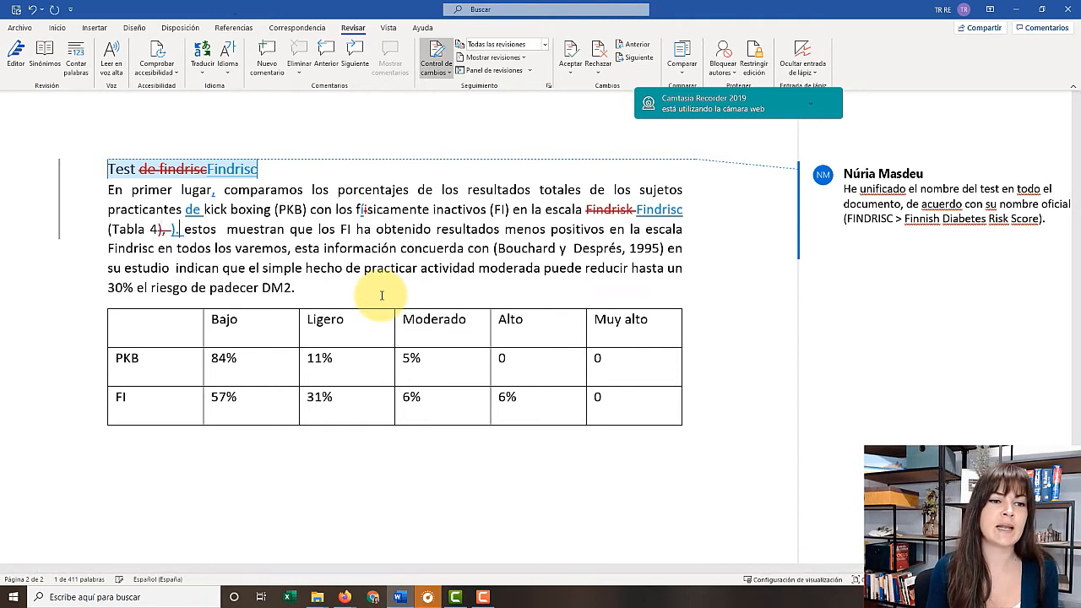
Capitalise "estos" at the start of the new sentence after "(Tabla 4)." and change "ha obtenido" to "han obtenido"
{"action": "key", "text": "shift+Right"}
{"action": "type", "text": "E"}
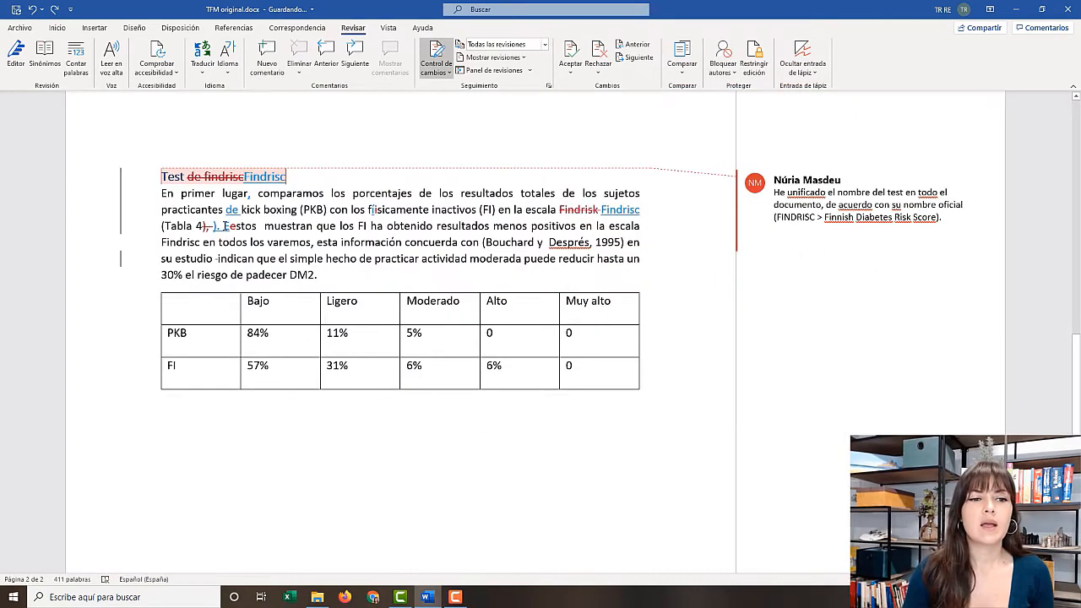
{"action": "left_click_drag", "start_coordinate": [223, 226], "coordinate": [314, 226]}
{"action": "left_click_drag", "start_coordinate": [399, 234], "coordinate": [550, 228]}
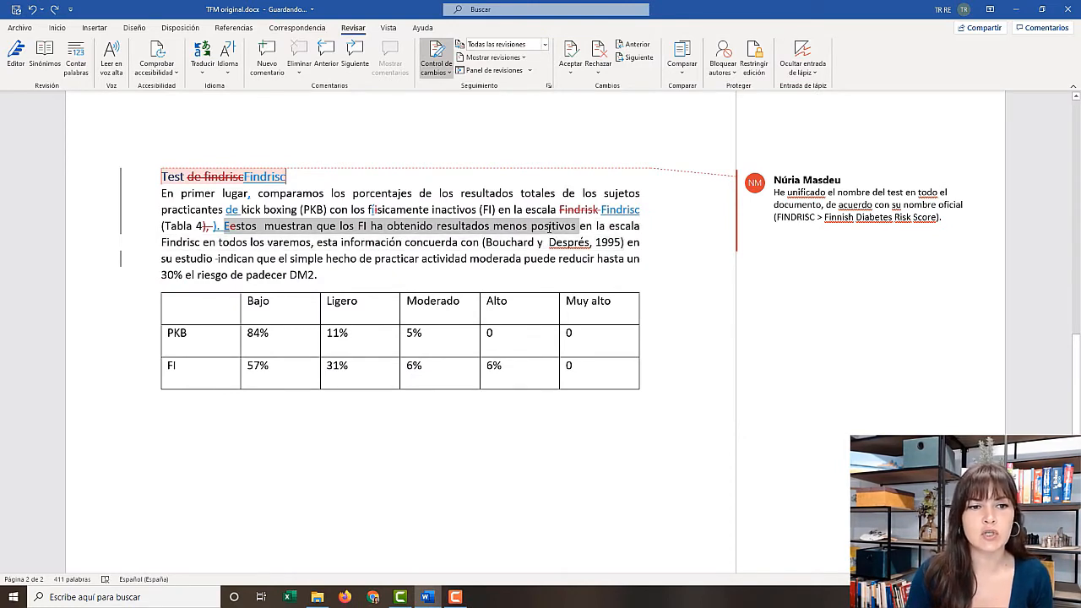
{"action": "left_click", "coordinate": [386, 227]}
{"action": "left_click_drag", "start_coordinate": [341, 227], "coordinate": [386, 228]}
{"action": "left_click", "coordinate": [386, 228]}
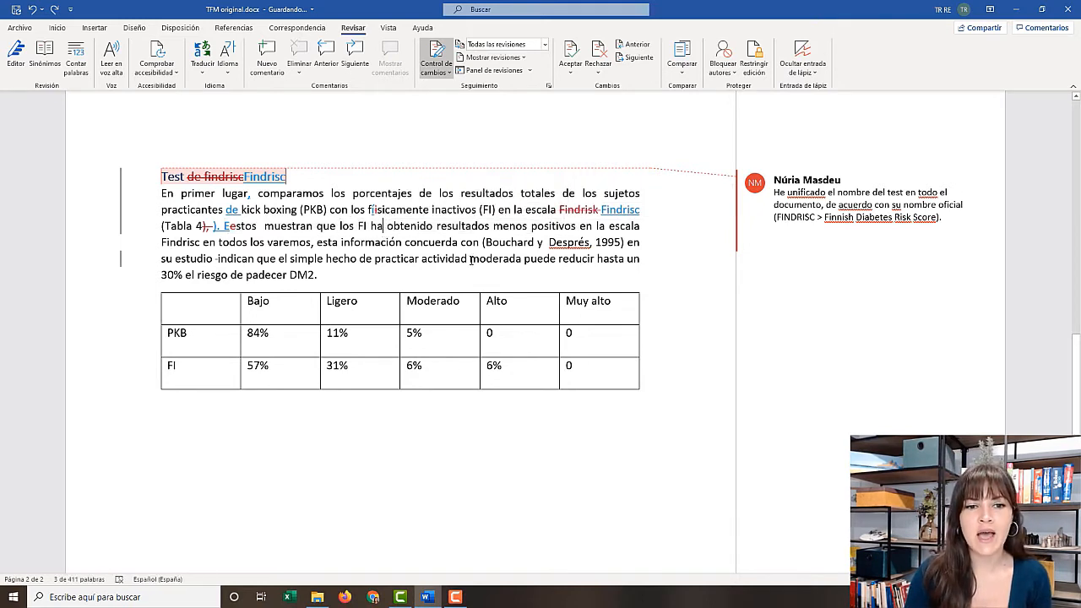
{"action": "type", "text": "n"}
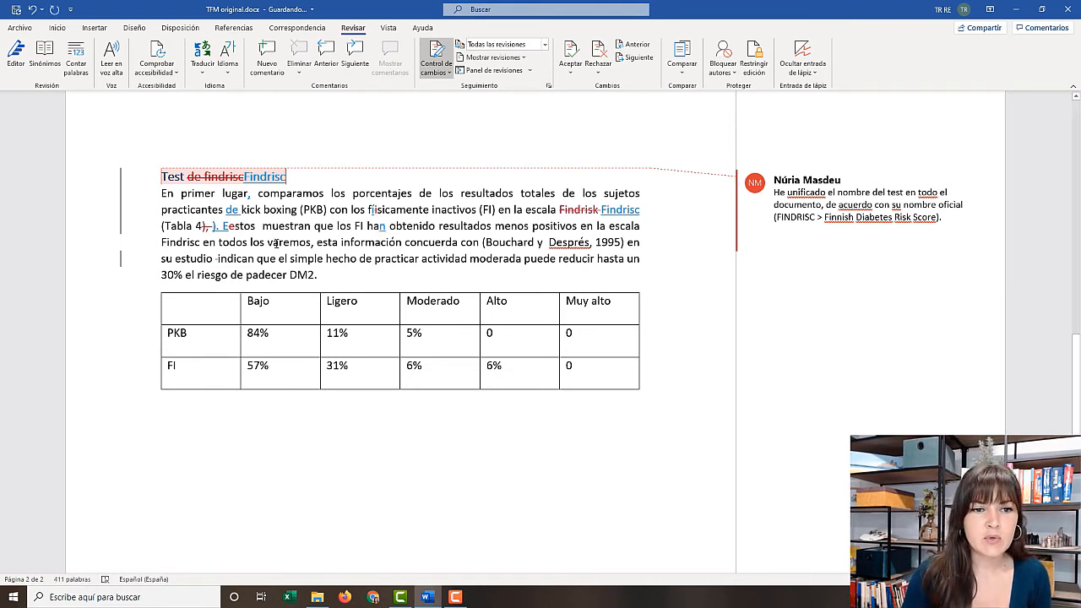
Correct the misspelled word "varemos" to "baremos" in the paragraph's second sentence
{"action": "double_click", "coordinate": [271, 242]}
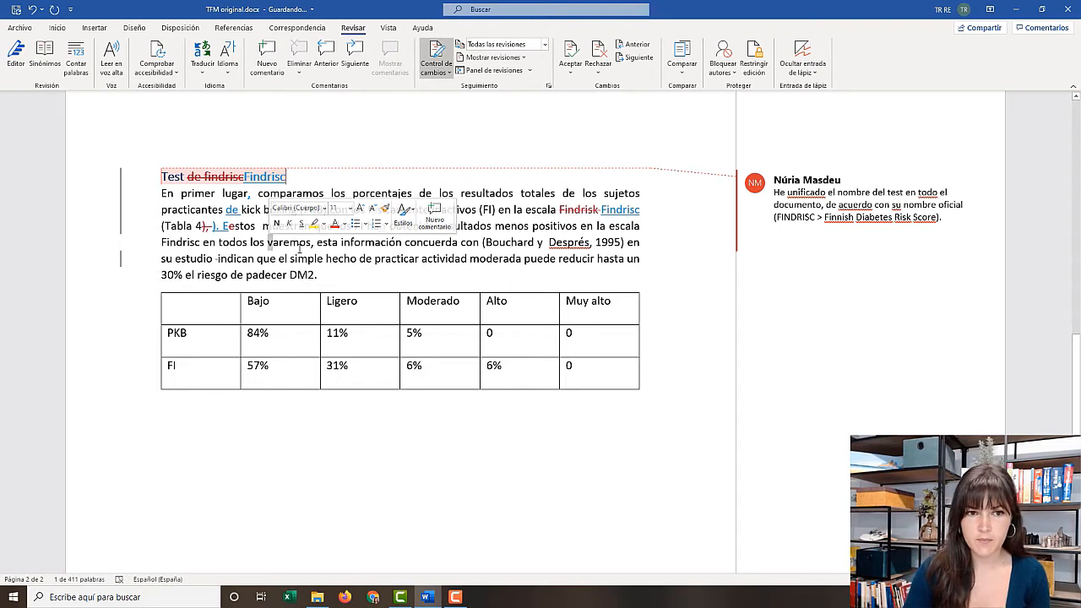
{"action": "type", "text": "baremos"}
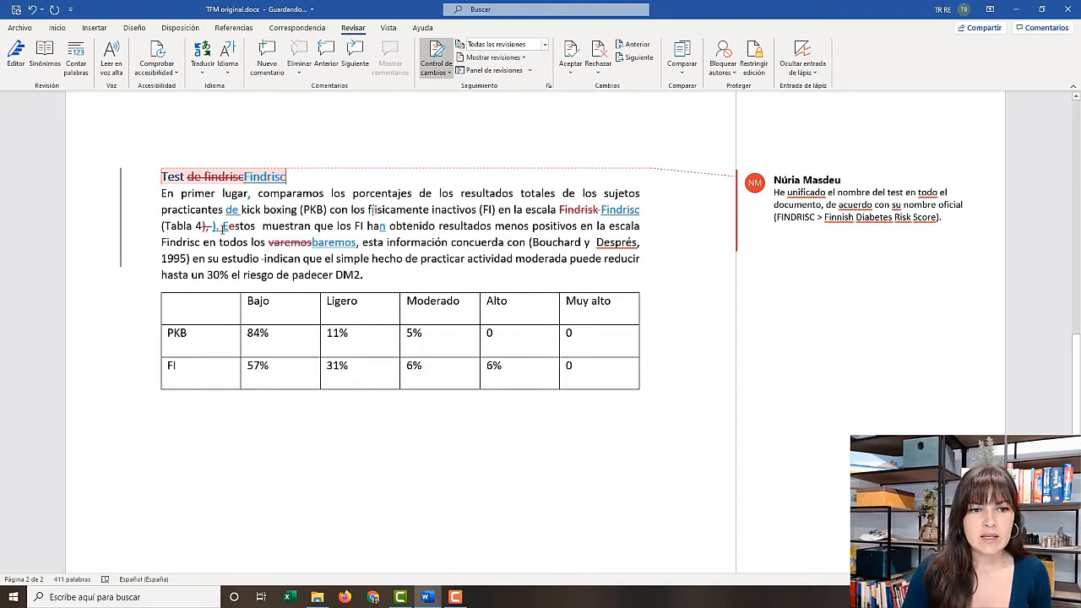
{"action": "left_click_drag", "start_coordinate": [224, 228], "coordinate": [402, 259]}
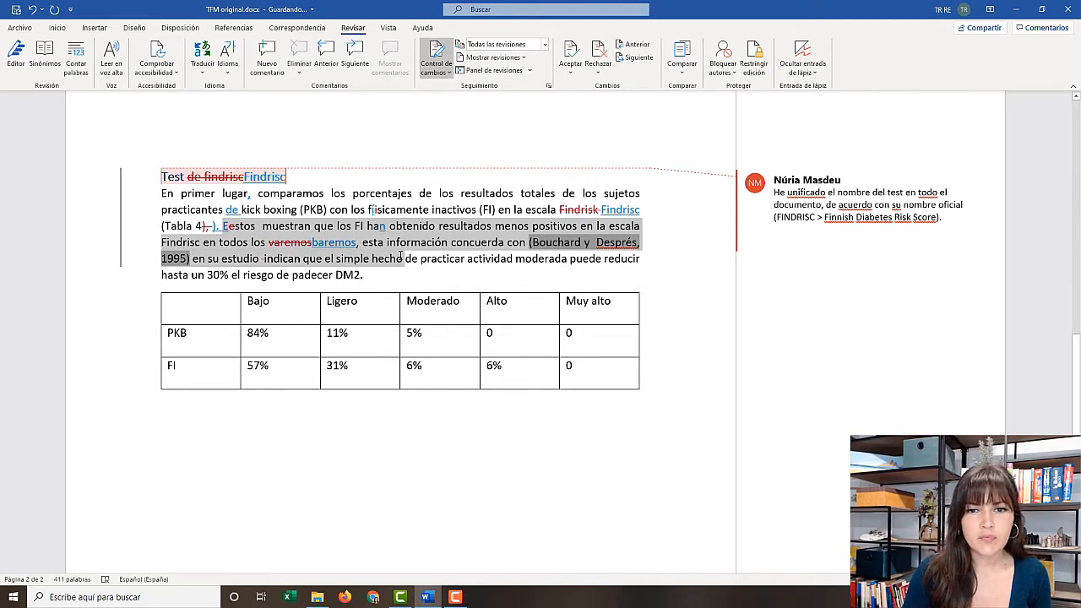
{"action": "left_click", "coordinate": [235, 247]}
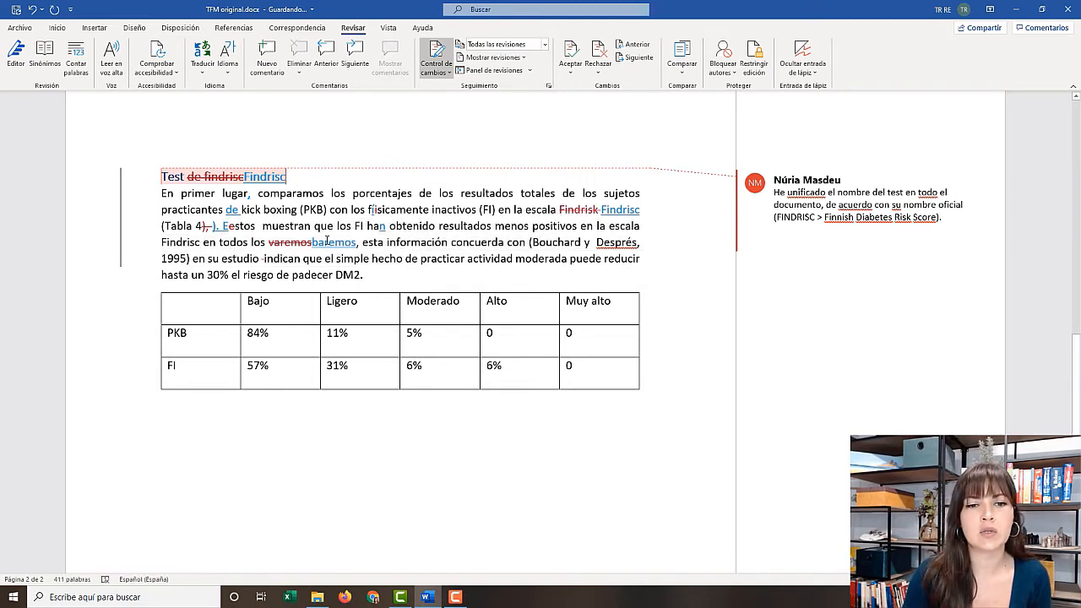
Replace the comma after "baremos" with a full stop and capitalise "esta" as "Esta"
{"action": "mouse_move", "coordinate": [528, 243]}
{"action": "left_mouse_down"}
{"action": "mouse_move", "coordinate": [482, 255]}
{"action": "mouse_move", "coordinate": [509, 248]}
{"action": "left_mouse_up"}
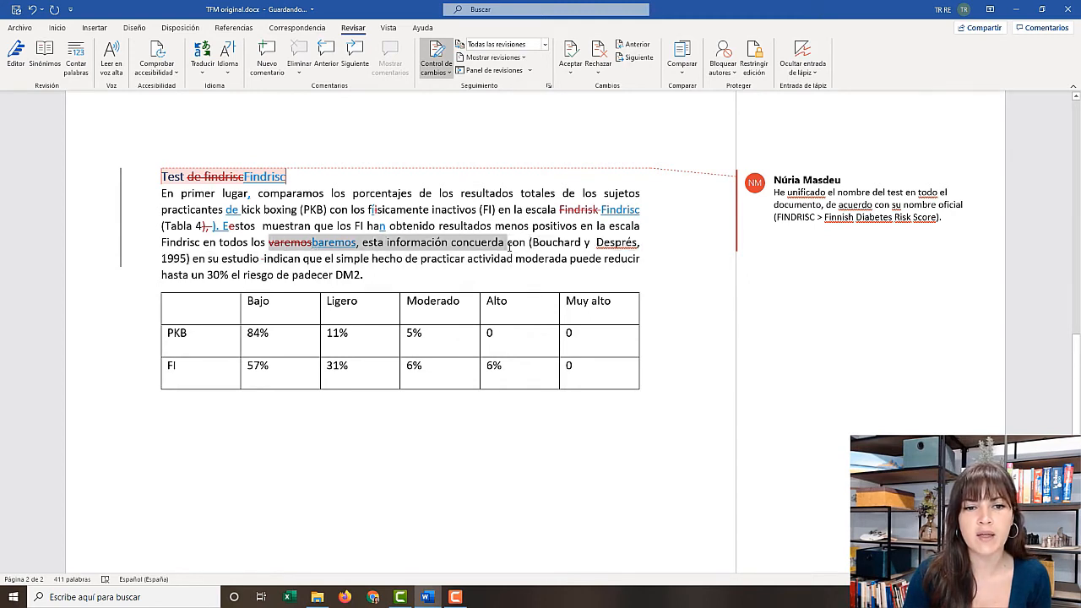
{"action": "left_click", "coordinate": [359, 248]}
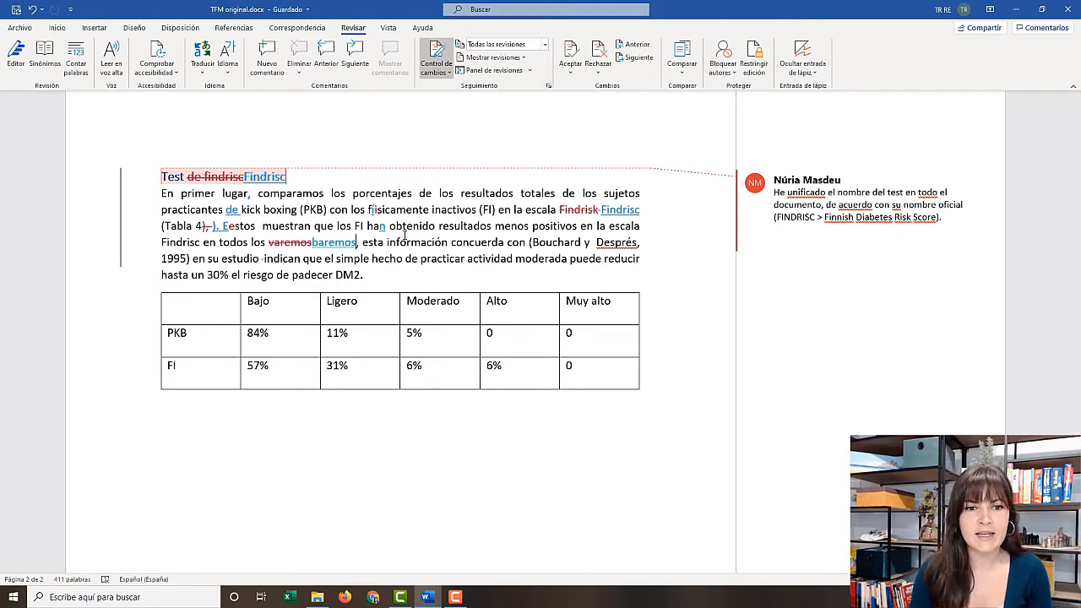
{"action": "double_click", "coordinate": [359, 243]}
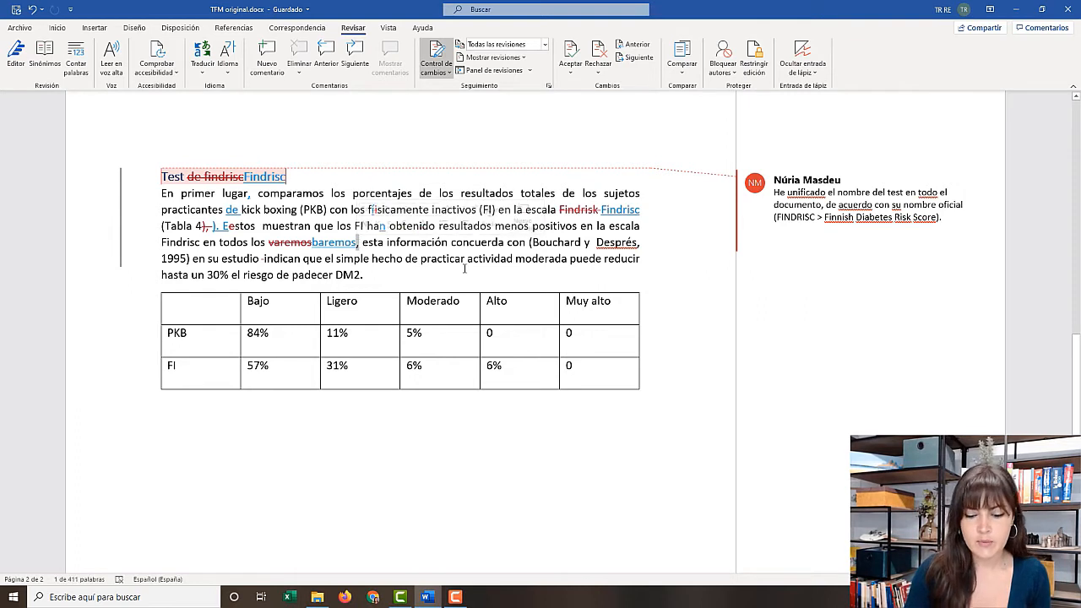
{"action": "type", "text": "."}
{"action": "key", "text": "Right"}
{"action": "type", "text": "E"}
{"action": "key", "text": "Delete"}
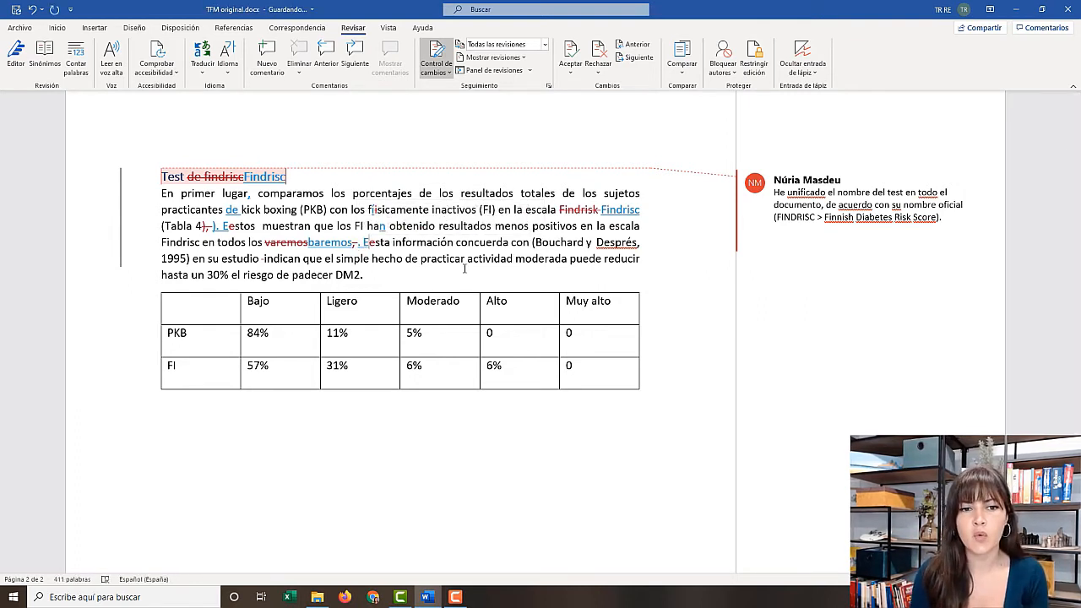
Remove the inserted capital "E" and replace the full stop after "baremos" with a semicolon
{"action": "key", "text": "BackSpace"}
{"action": "key", "text": "Left"}
{"action": "key", "text": "BackSpace"}
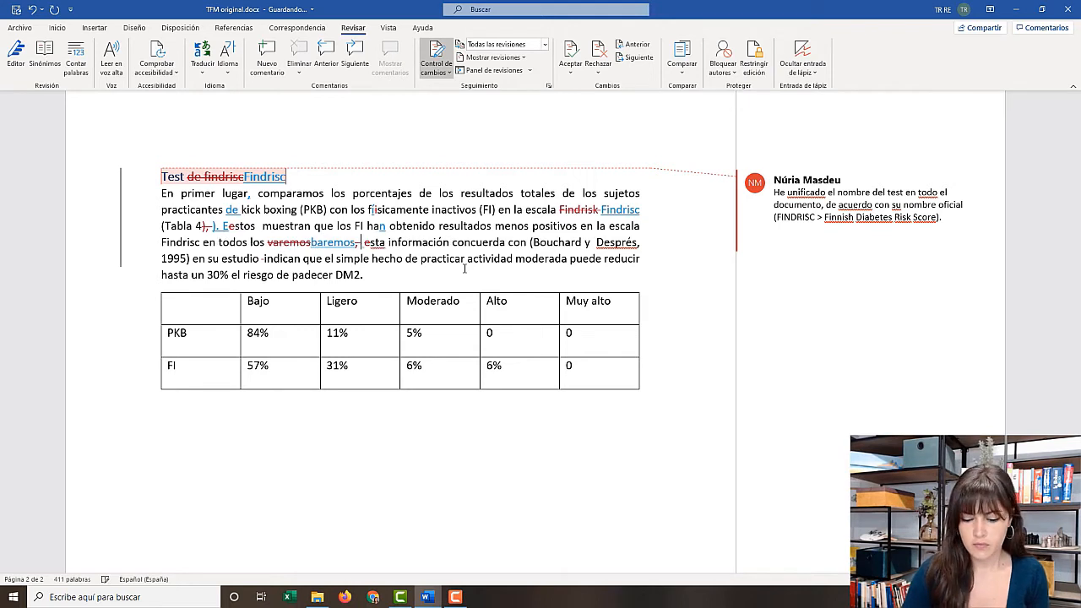
{"action": "type", "text": ";"}
Replace "esta" with "una" and insert "que" before "concuerda", so the clause reads "una información que concuerda con"
{"action": "key", "text": "ctrl+shift+Right"}
{"action": "key", "text": "ctrl+shift+Right"}
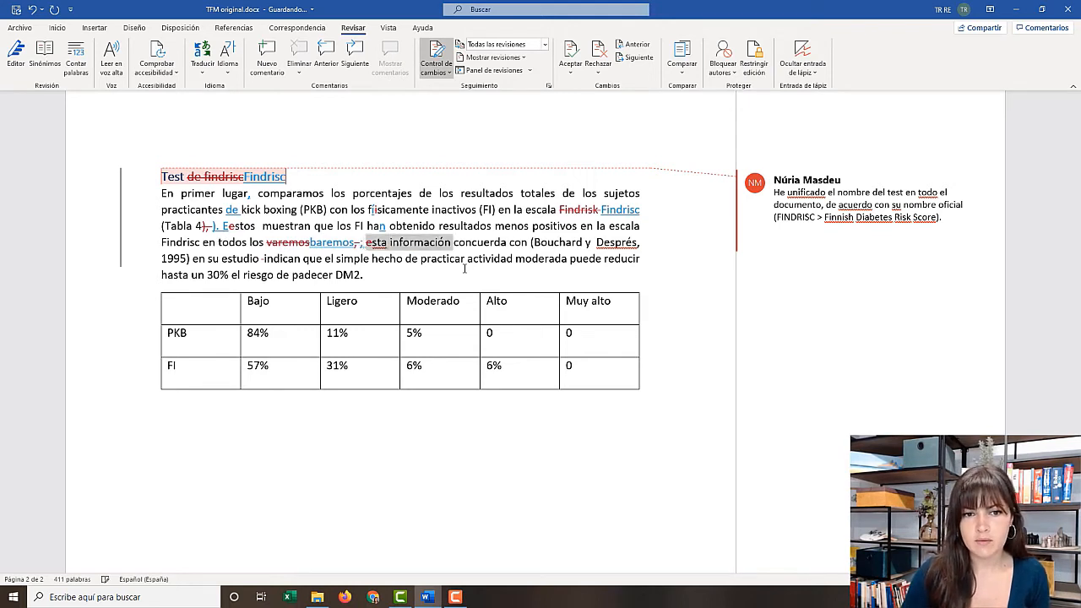
{"action": "key", "text": "ctrl+shift+Left"}
{"action": "key", "text": "shift+Left"}
{"action": "type", "text": "una"}
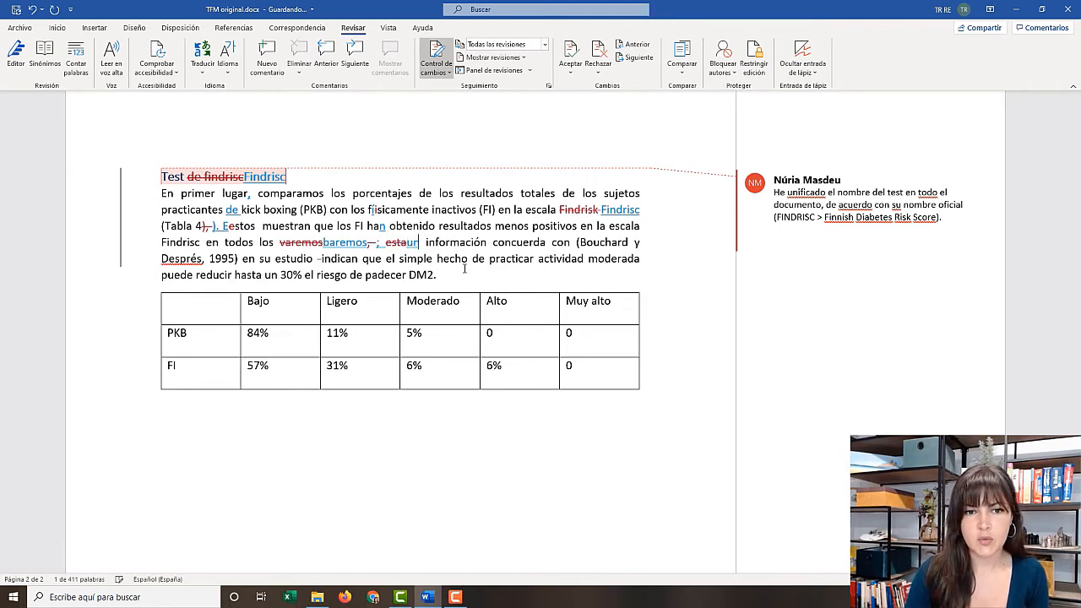
{"action": "key", "text": "ctrl+Right"}
{"action": "key", "text": "ctrl+Right"}
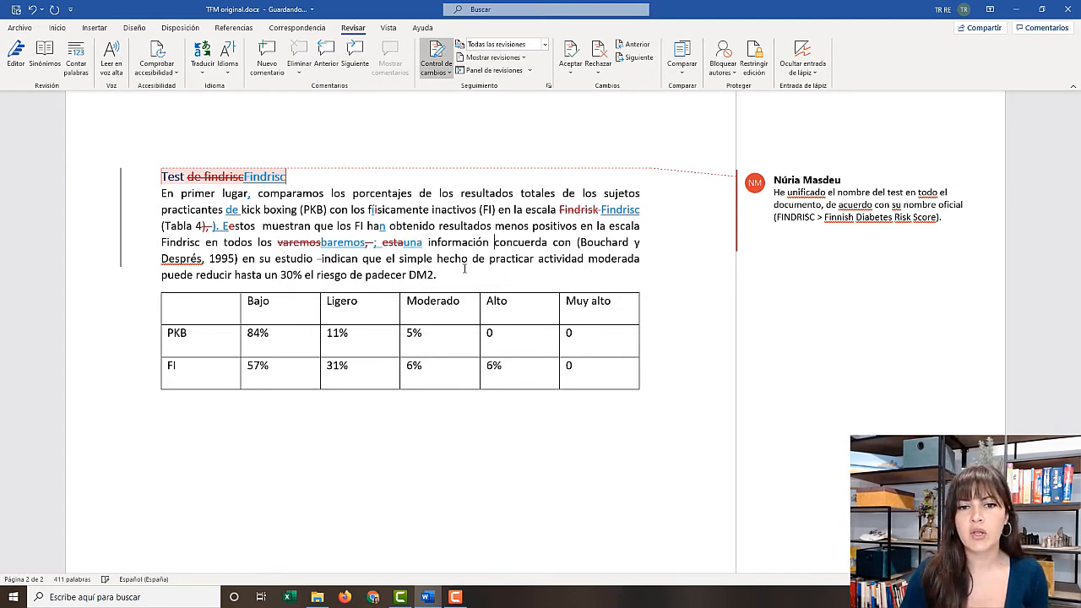
{"action": "type", "text": "que"}
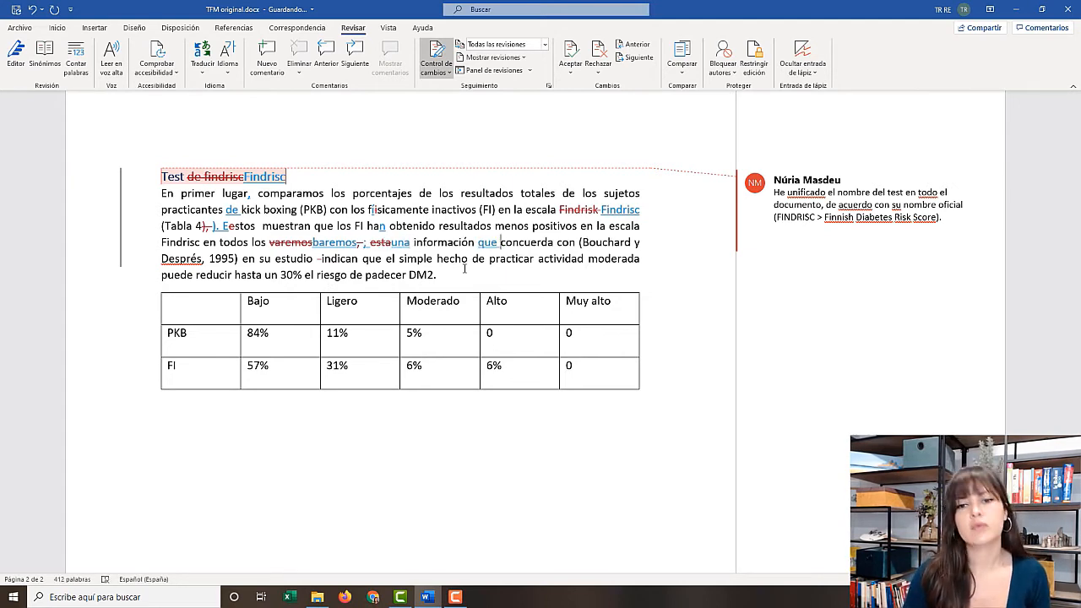
{"action": "left_click", "coordinate": [462, 244]}
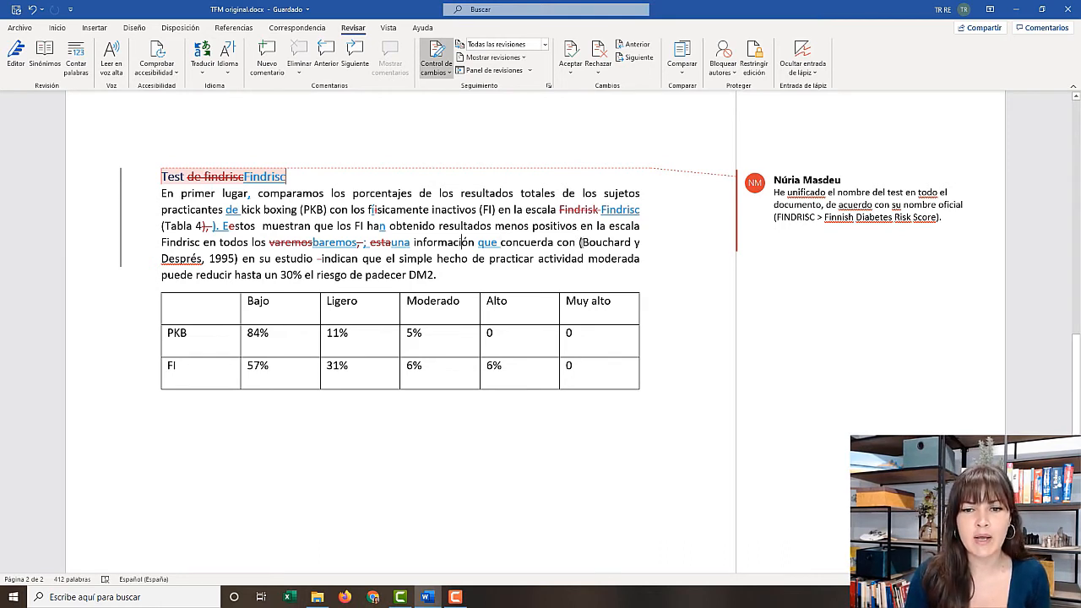
Reformat the citation after "concuerda con" so only the year 1995 is in parentheses, without the comma before it
{"action": "left_click_drag", "start_coordinate": [579, 242], "coordinate": [240, 261]}
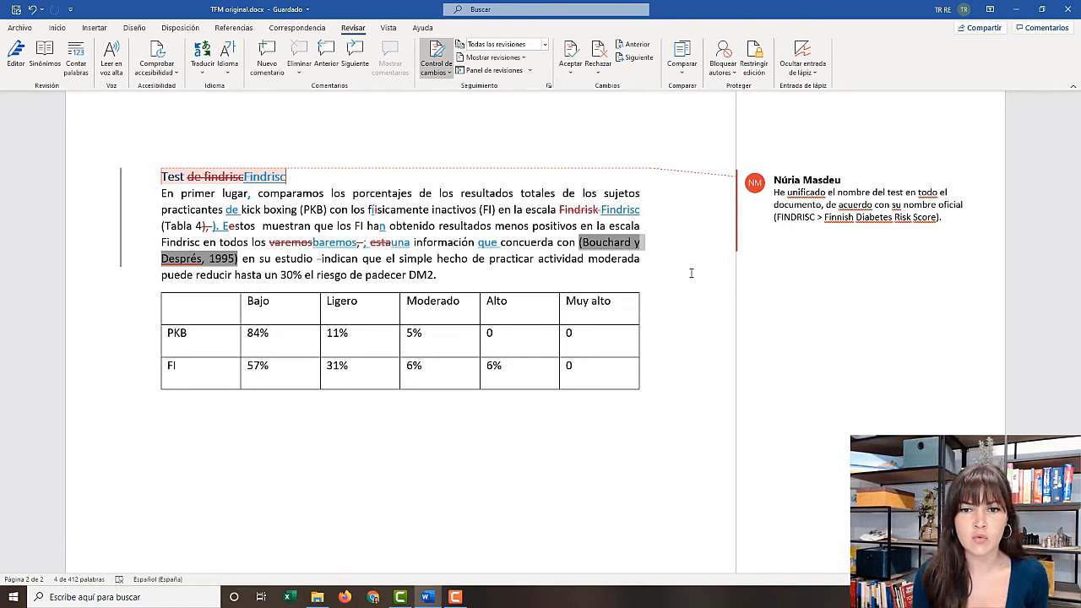
{"action": "left_click", "coordinate": [589, 253]}
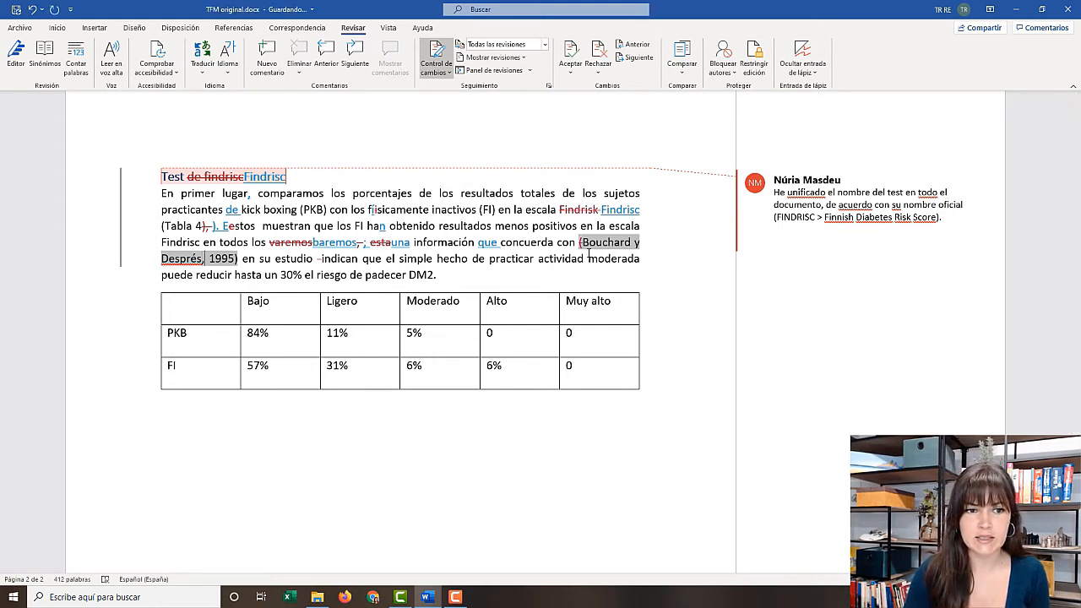
{"action": "key", "text": "Right"}
{"action": "type", "text": "("}
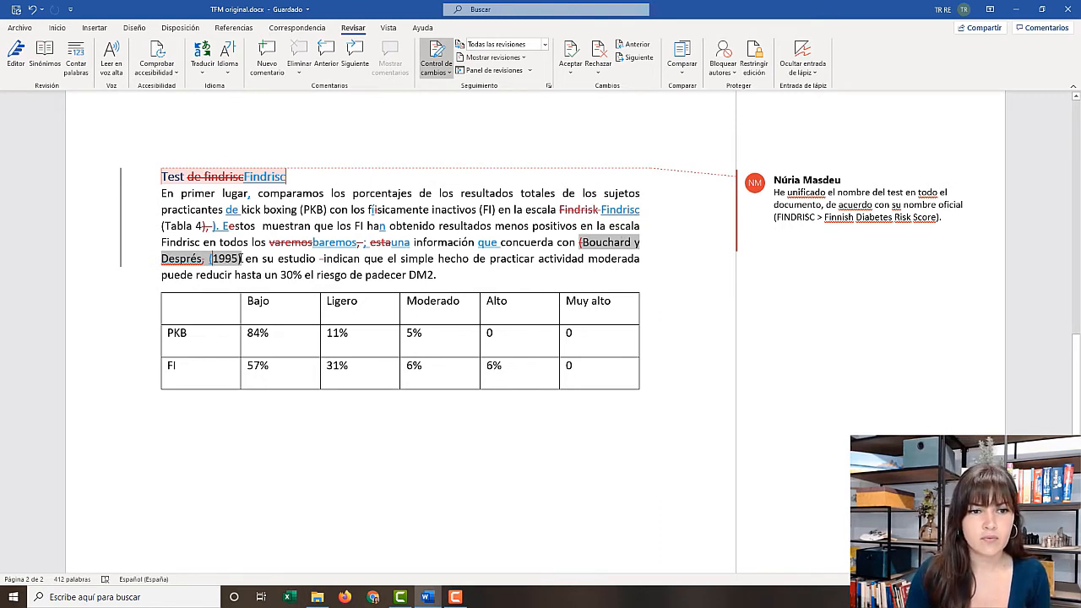
Insert ", que" after the 1995 citation and a space between "30" and the percent sign in the same sentence
{"action": "left_click", "coordinate": [242, 261]}
{"action": "type", "text": ", que"}
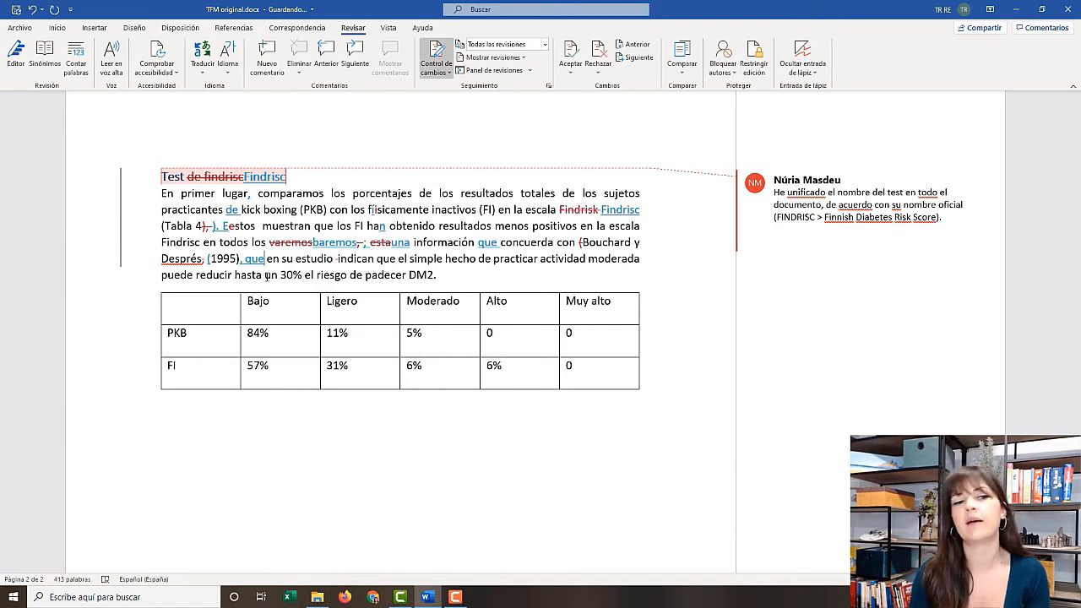
{"action": "left_click", "coordinate": [292, 276]}
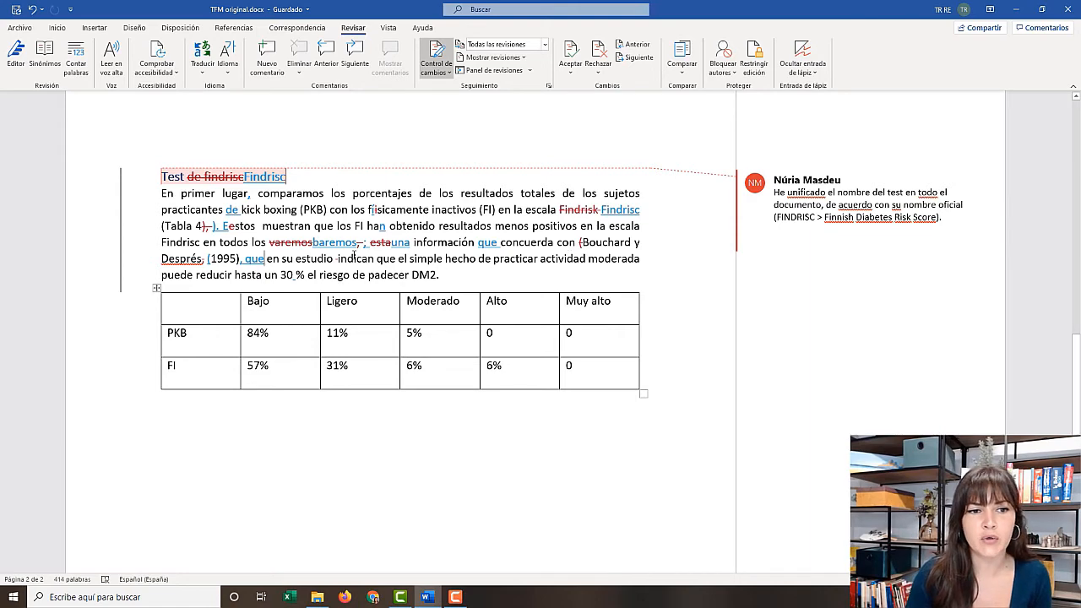
Add a comment reading "Comentario" to the passage from "en su estudio" through "padecer DM2."
{"action": "scroll", "coordinate": [608, 275], "scroll_direction": "down", "scroll_amount": 1}
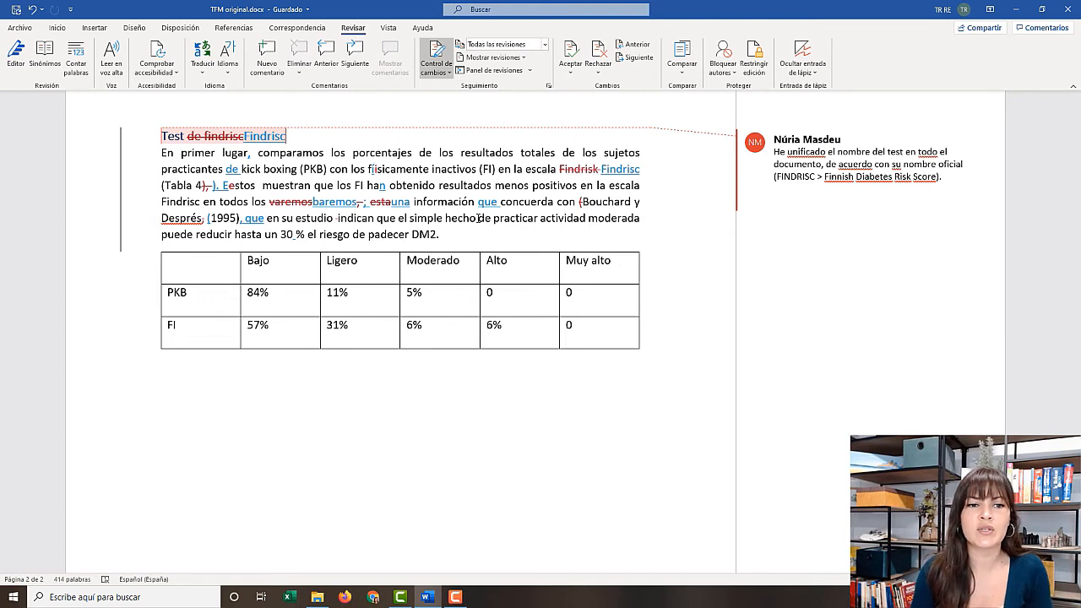
{"action": "left_click_drag", "start_coordinate": [446, 234], "coordinate": [272, 219]}
{"action": "left_click", "coordinate": [267, 55]}
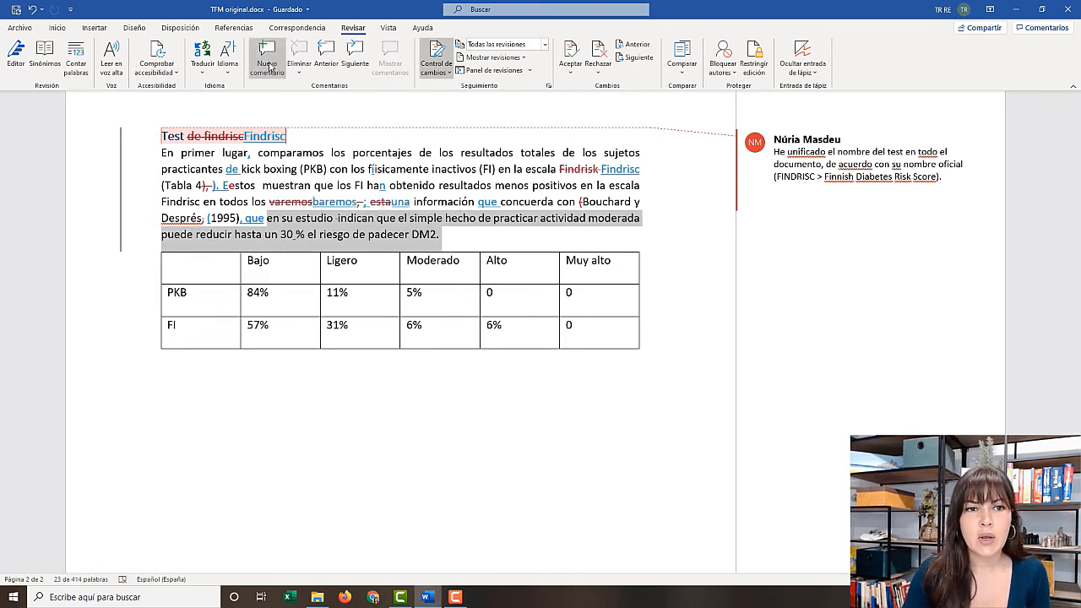
{"action": "type", "text": "Comentario"}
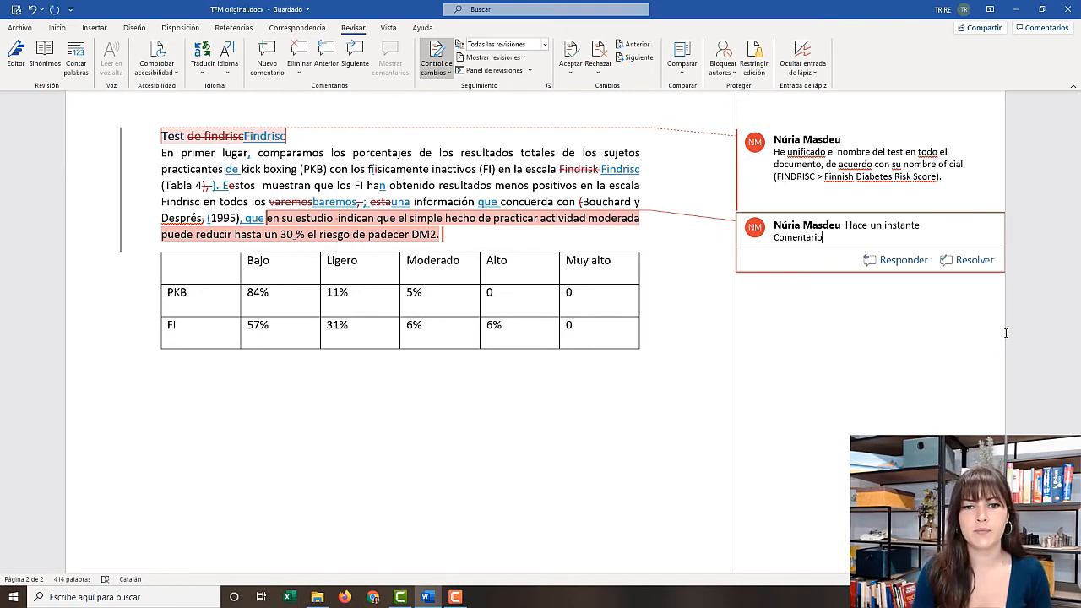
{"action": "scroll", "coordinate": [676, 385], "scroll_direction": "up", "scroll_amount": 6}
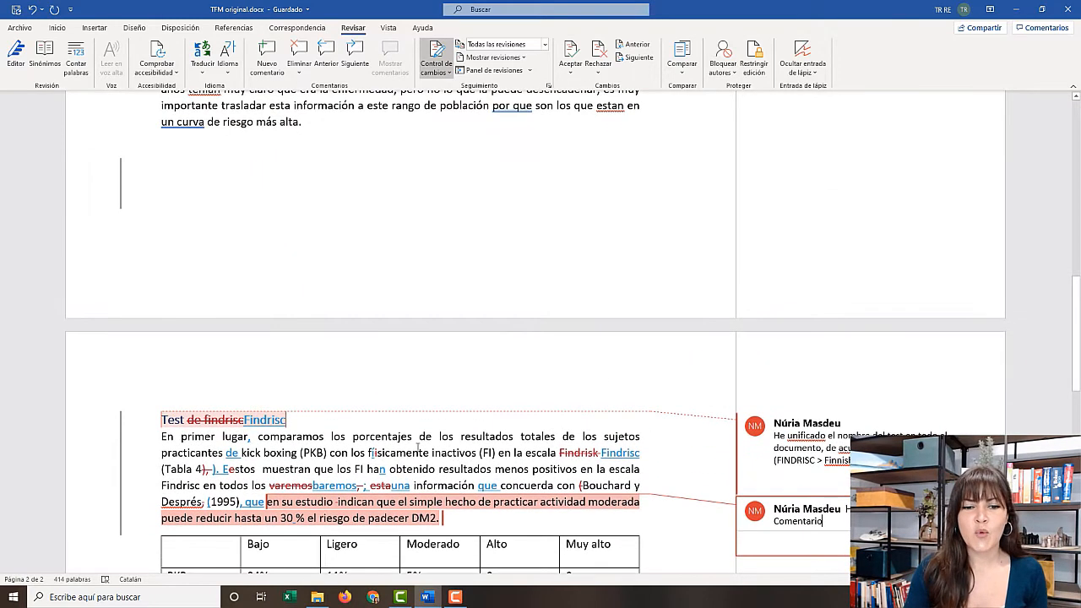
{"action": "scroll", "coordinate": [418, 446], "scroll_direction": "down", "scroll_amount": 3}
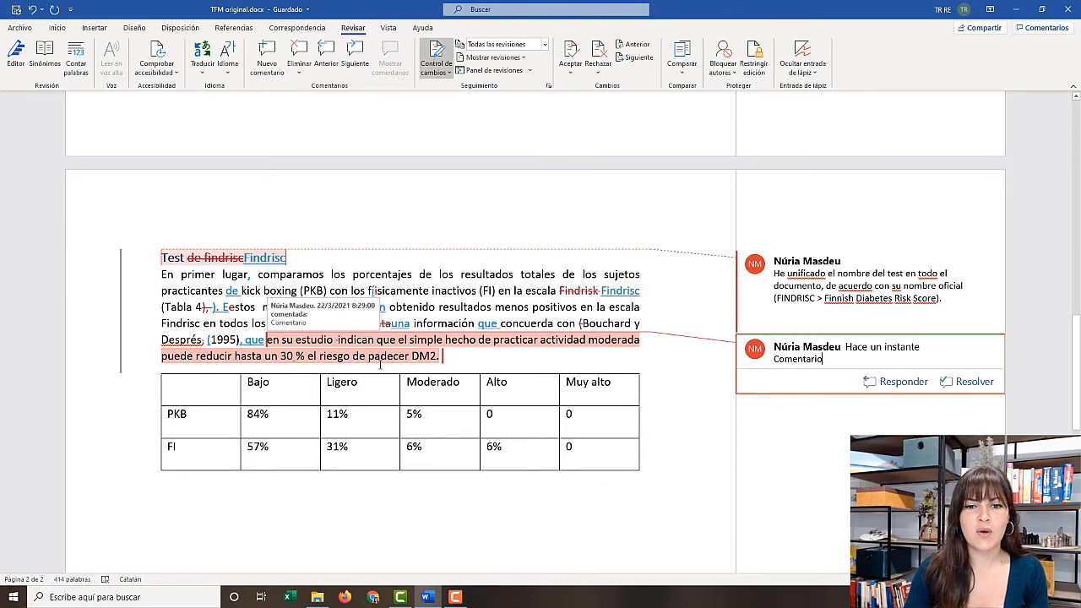
{"action": "scroll", "coordinate": [662, 418], "scroll_direction": "up", "scroll_amount": 15}
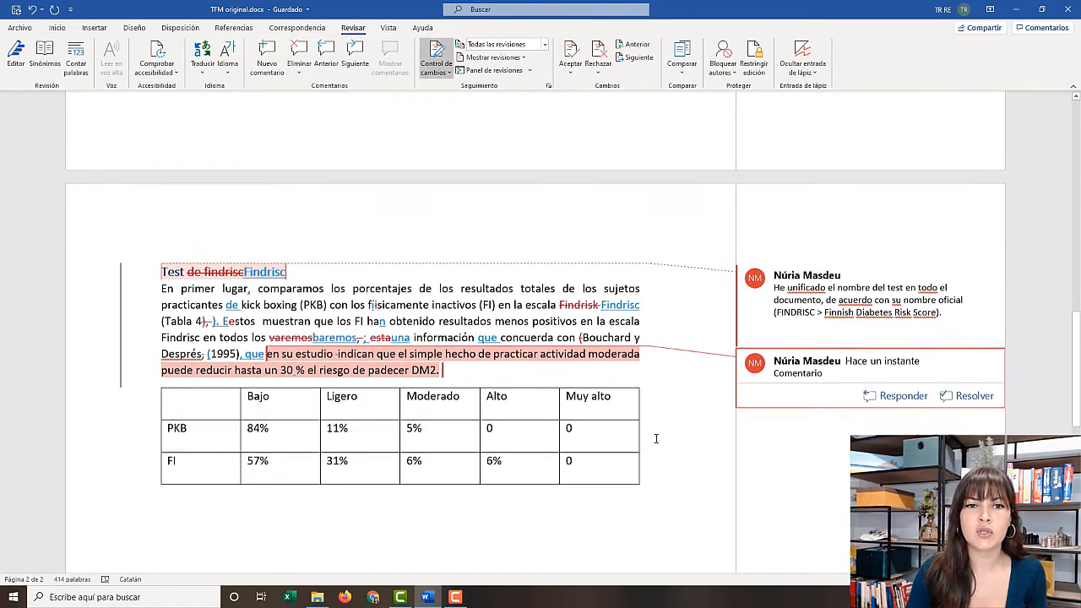
{"action": "scroll", "coordinate": [647, 430], "scroll_direction": "down", "scroll_amount": 2}
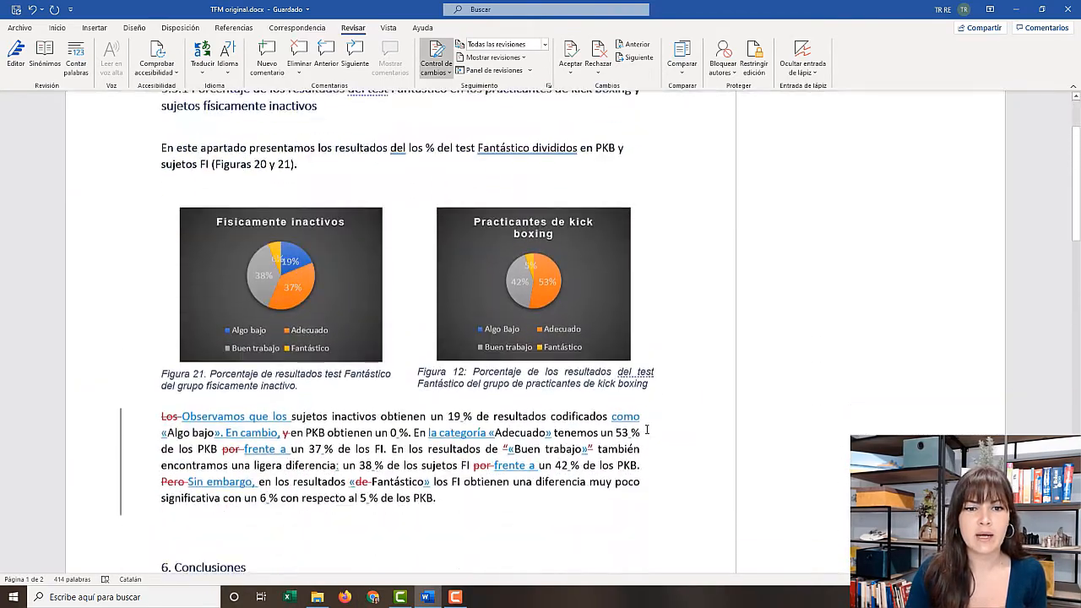